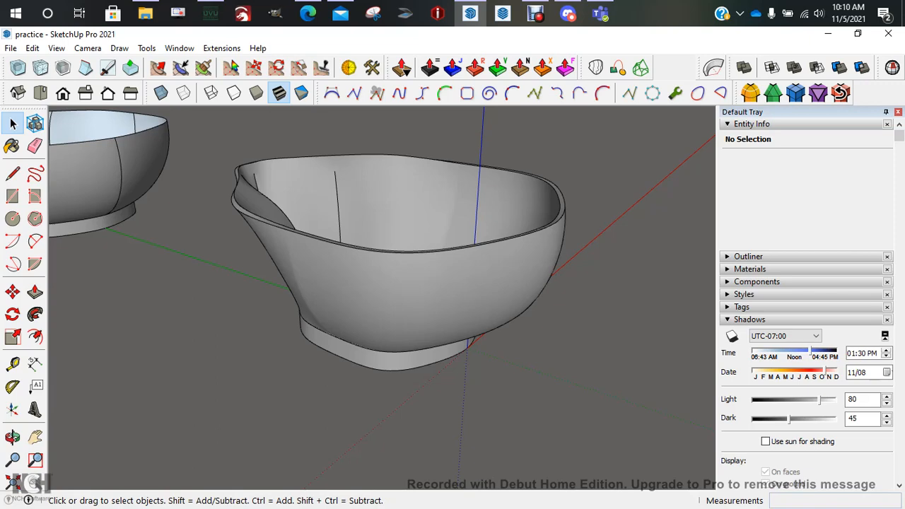
- Examine the two bowl models side by side from low and raised viewpoints
{"action": "scroll", "coordinate": [312, 262], "scroll_direction": "down", "scroll_amount": 2}
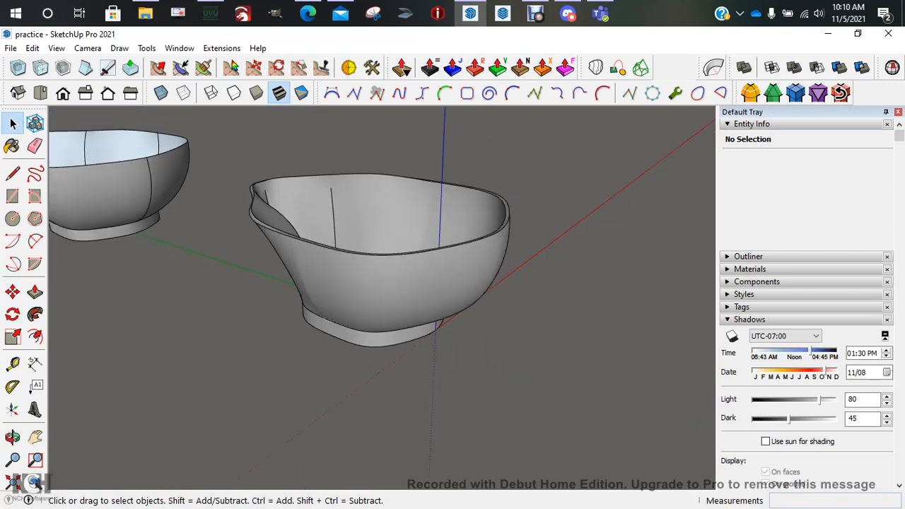
{"action": "middle_click_drag", "start_coordinate": [180, 223], "coordinate": [342, 292], "text": "shift"}
{"action": "scroll", "coordinate": [309, 283], "scroll_direction": "down", "scroll_amount": 3}
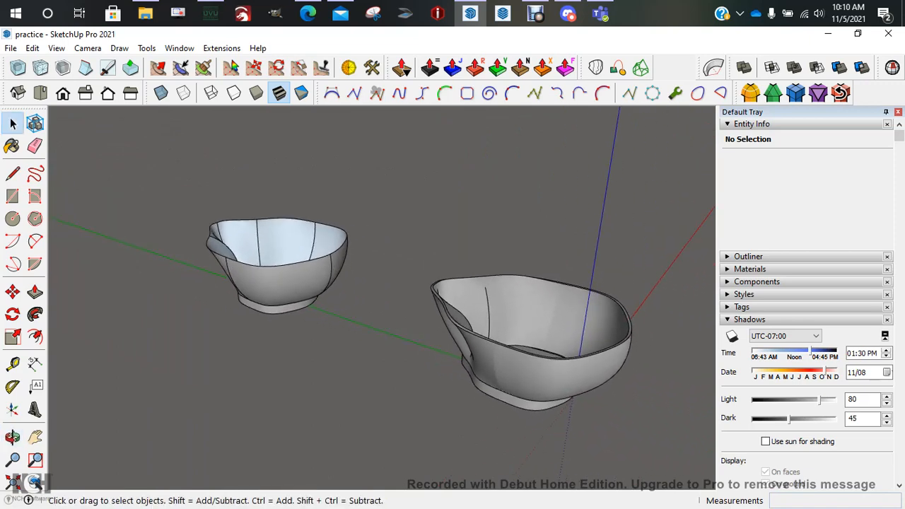
{"action": "middle_click_drag", "start_coordinate": [382, 296], "coordinate": [452, 283]}
{"action": "scroll", "coordinate": [371, 268], "scroll_direction": "up", "scroll_amount": 5}
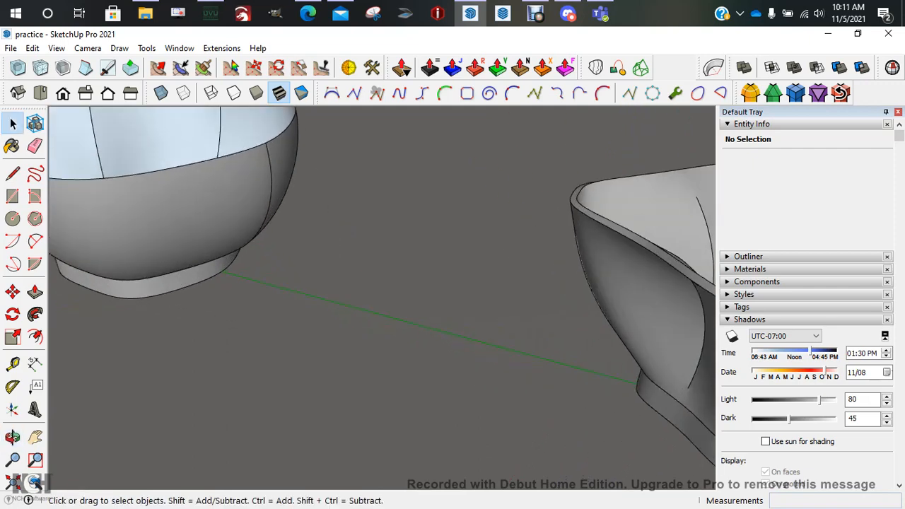
{"action": "scroll", "coordinate": [283, 325], "scroll_direction": "down", "scroll_amount": 5}
{"action": "middle_click_drag", "start_coordinate": [283, 325], "coordinate": [374, 364]}
{"action": "scroll", "coordinate": [353, 325], "scroll_direction": "down", "scroll_amount": 5}
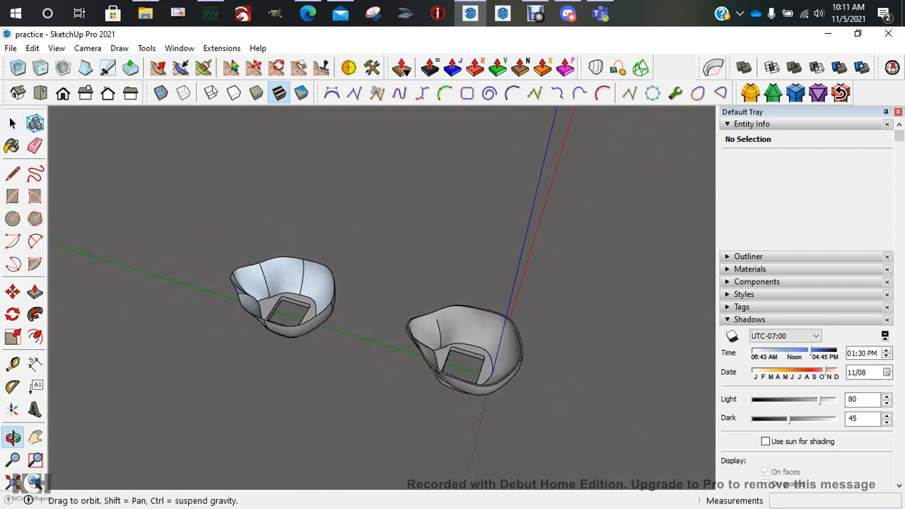
- Inspect the light-blue bowl's interior, base opening, surface seams and outer shape from several directions
{"action": "scroll", "coordinate": [275, 290], "scroll_direction": "up", "scroll_amount": 5}
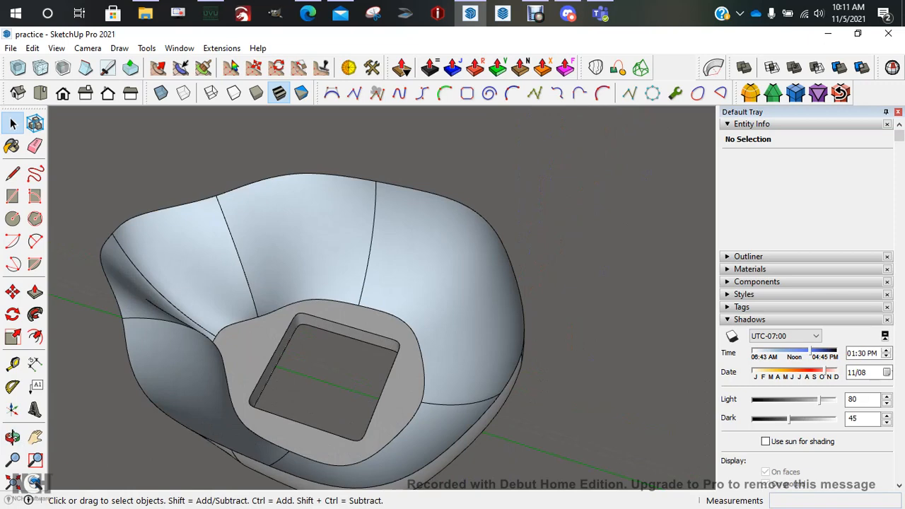
{"action": "scroll", "coordinate": [357, 287], "scroll_direction": "down", "scroll_amount": 4}
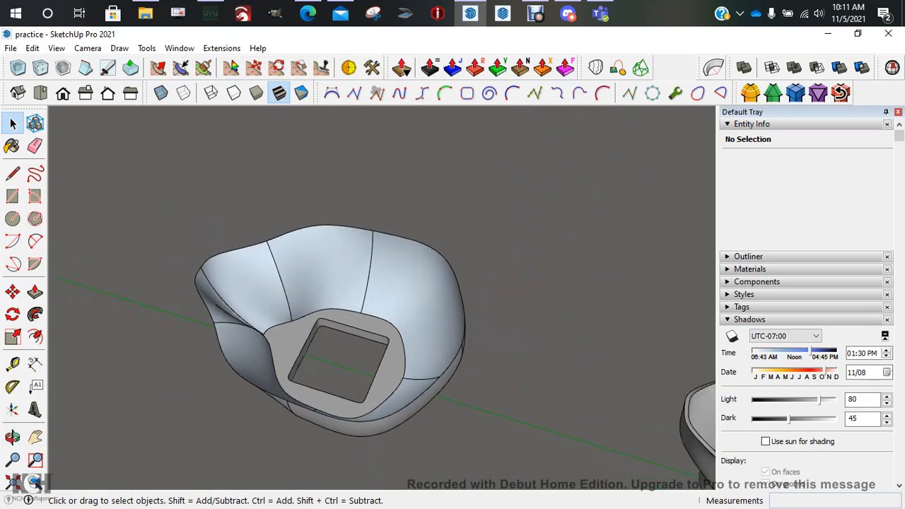
{"action": "scroll", "coordinate": [357, 288], "scroll_direction": "up", "scroll_amount": 1}
{"action": "middle_click_drag", "start_coordinate": [358, 288], "coordinate": [431, 199]}
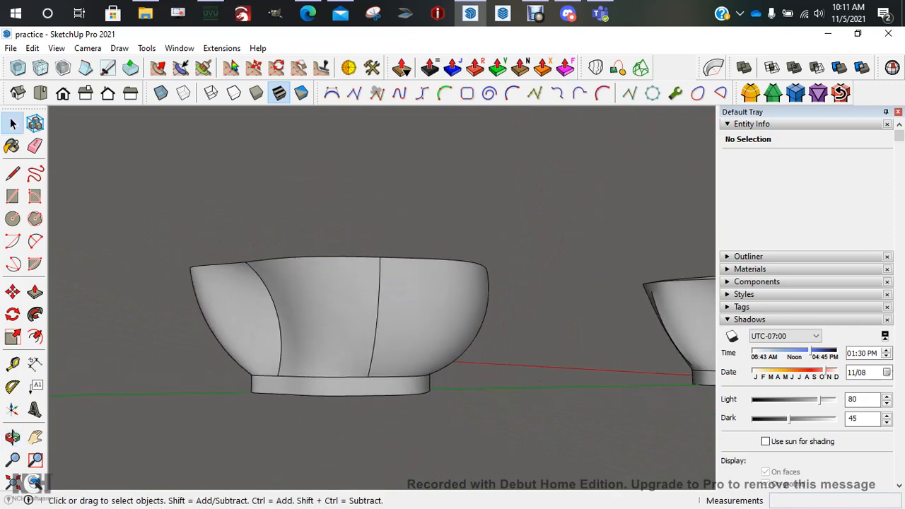
{"action": "middle_click_drag", "start_coordinate": [368, 233], "coordinate": [467, 240]}
{"action": "scroll", "coordinate": [329, 339], "scroll_direction": "up", "scroll_amount": 4}
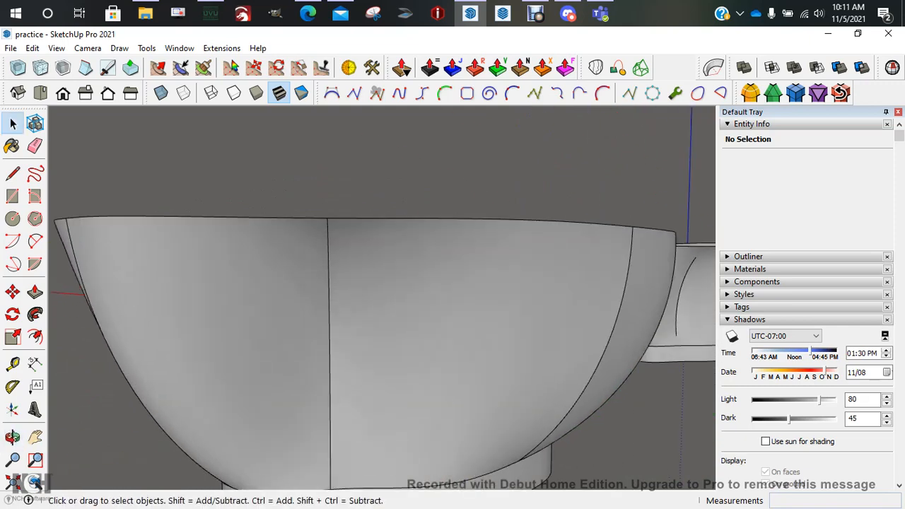
{"action": "middle_click_drag", "start_coordinate": [329, 339], "coordinate": [272, 385]}
{"action": "scroll", "coordinate": [272, 385], "scroll_direction": "down", "scroll_amount": 4}
{"action": "middle_click_drag", "start_coordinate": [311, 353], "coordinate": [258, 272]}
{"action": "scroll", "coordinate": [293, 373], "scroll_direction": "up", "scroll_amount": 2}
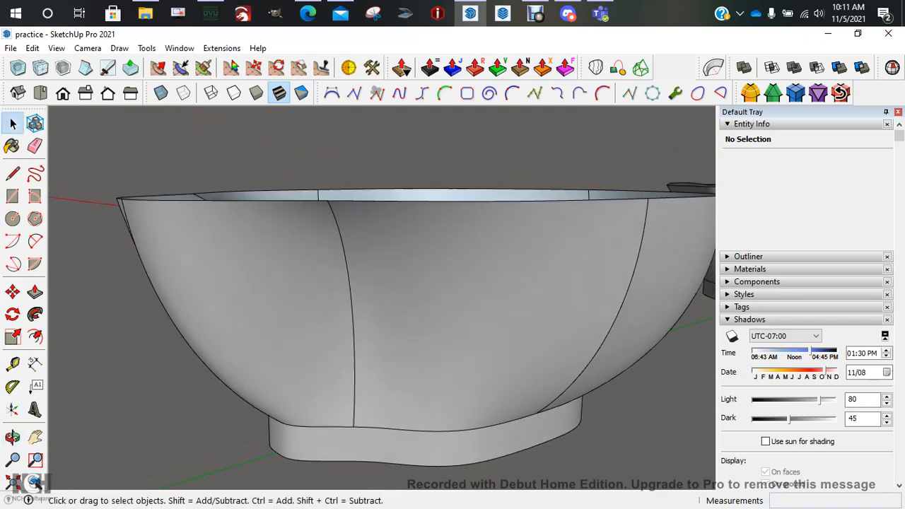
{"action": "middle_click_drag", "start_coordinate": [339, 297], "coordinate": [467, 272]}
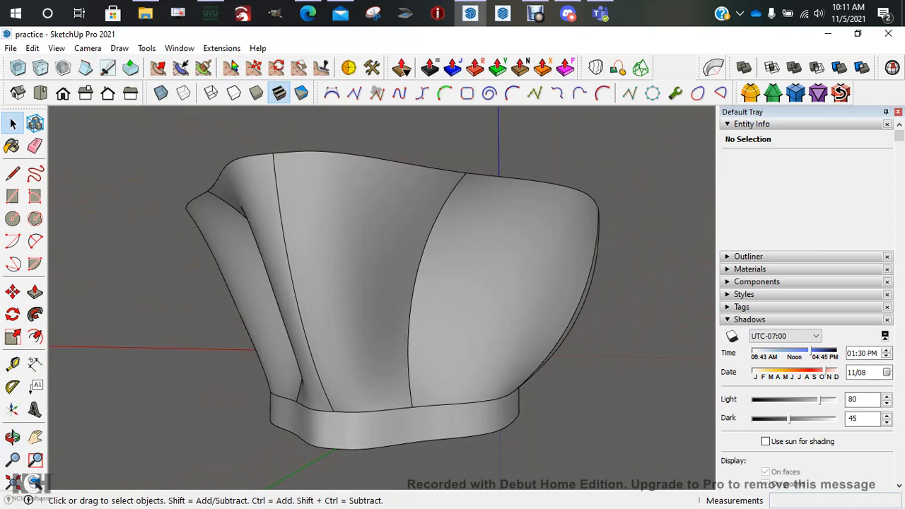
{"action": "middle_click_drag", "start_coordinate": [378, 212], "coordinate": [345, 316]}
- Copy all the groups of the light-blue bowl about 187 m along the green axis, away from the grey bowl
{"action": "scroll", "coordinate": [344, 316], "scroll_direction": "down", "scroll_amount": 6}
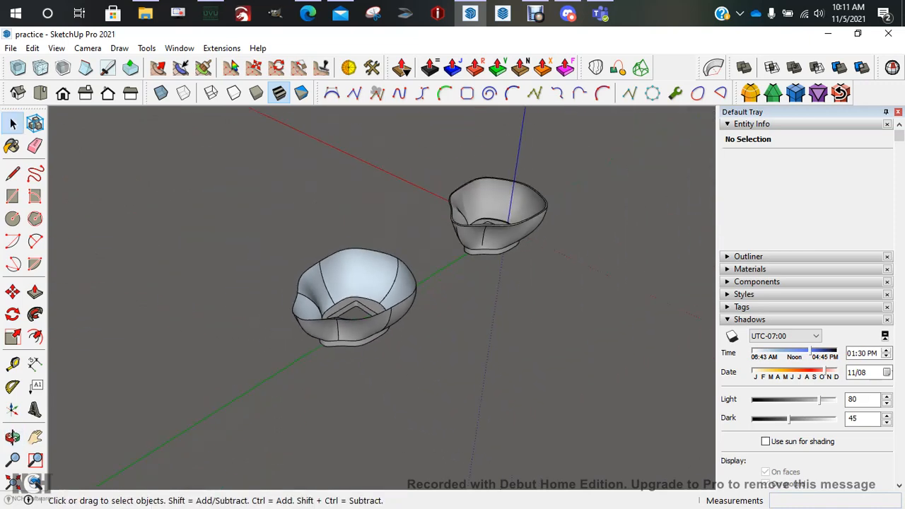
{"action": "left_click_drag", "start_coordinate": [259, 231], "coordinate": [481, 377]}
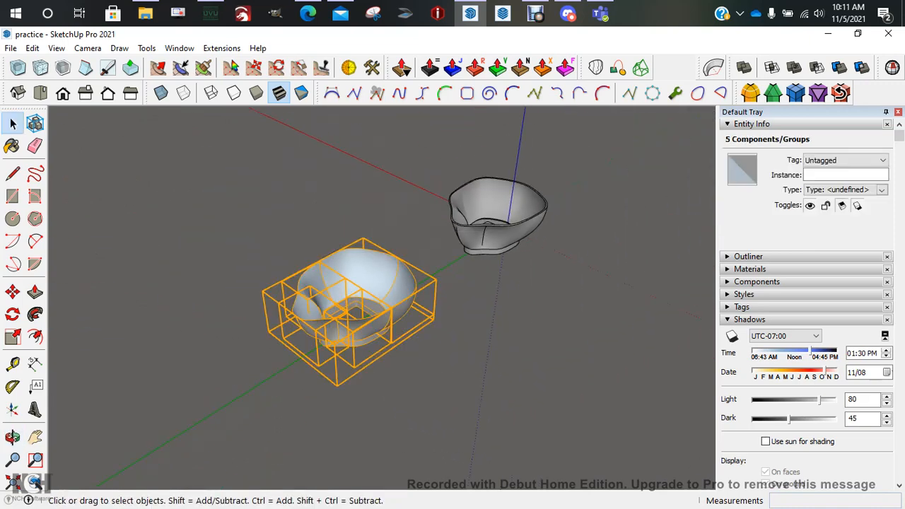
{"action": "key", "text": "m"}
{"action": "left_click", "coordinate": [345, 319]}
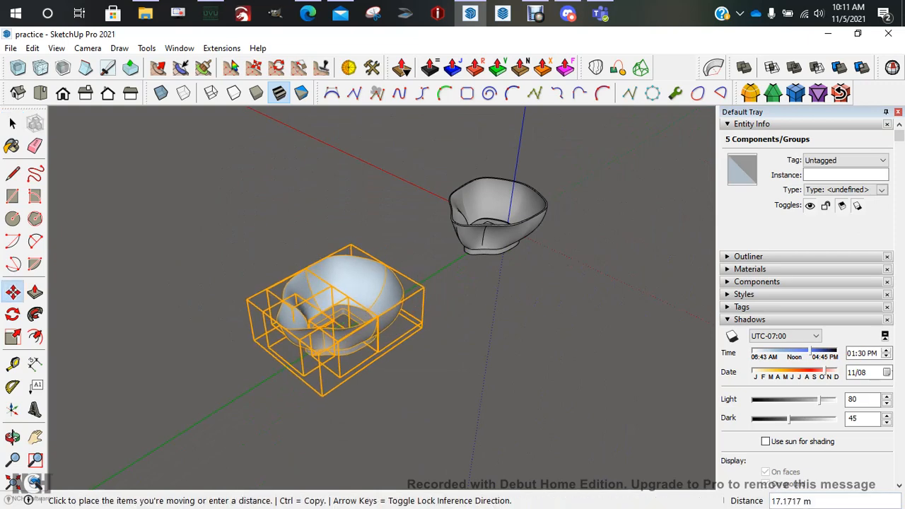
{"action": "key", "text": "ctrl"}
{"action": "left_click", "coordinate": [158, 418]}
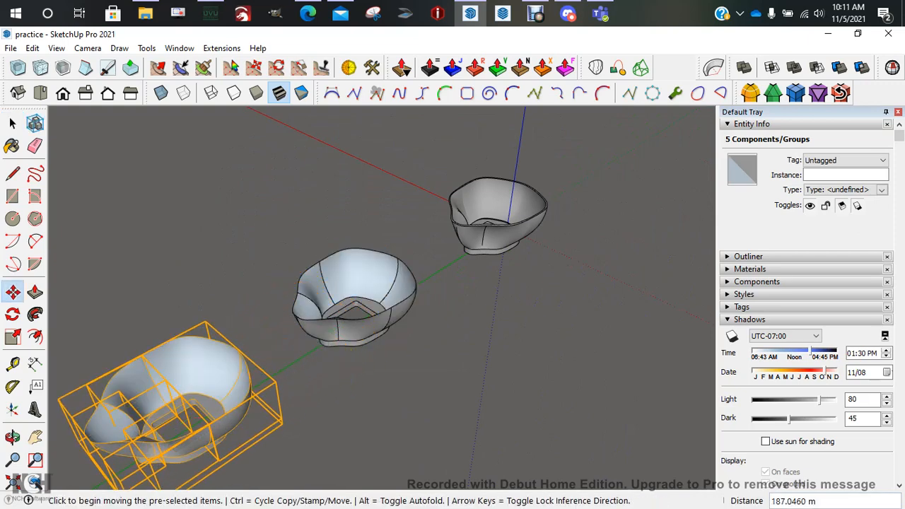
{"action": "key", "text": "space"}
{"action": "left_click", "coordinate": [319, 382]}
- Review the model's list of groups and components in the Outliner and look over the copied bowl
{"action": "scroll", "coordinate": [321, 367], "scroll_direction": "up", "scroll_amount": 2}
{"action": "middle_click_drag", "start_coordinate": [322, 368], "coordinate": [420, 248]}
{"action": "scroll", "coordinate": [421, 247], "scroll_direction": "down", "scroll_amount": 1}
{"action": "left_click", "coordinate": [751, 123]}
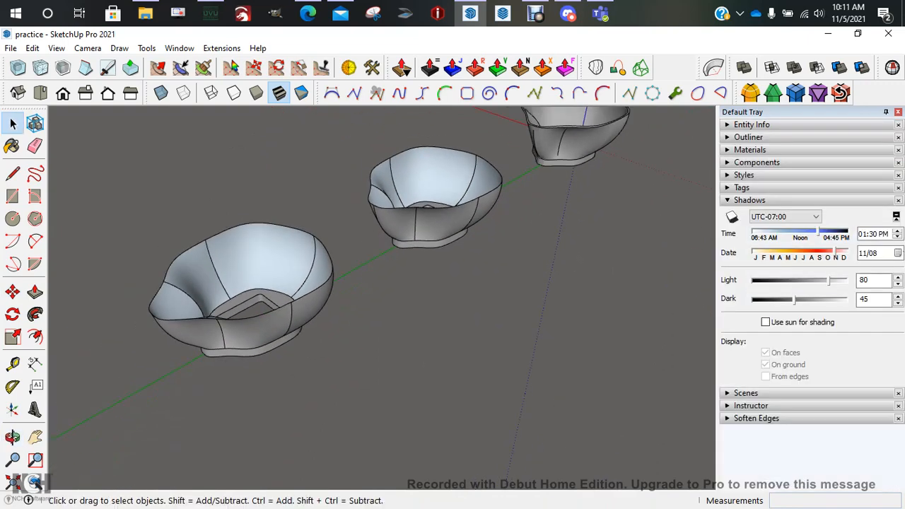
{"action": "left_click", "coordinate": [748, 137]}
{"action": "scroll", "coordinate": [805, 297], "scroll_direction": "down", "scroll_amount": 3}
{"action": "scroll", "coordinate": [805, 296], "scroll_direction": "up", "scroll_amount": 3}
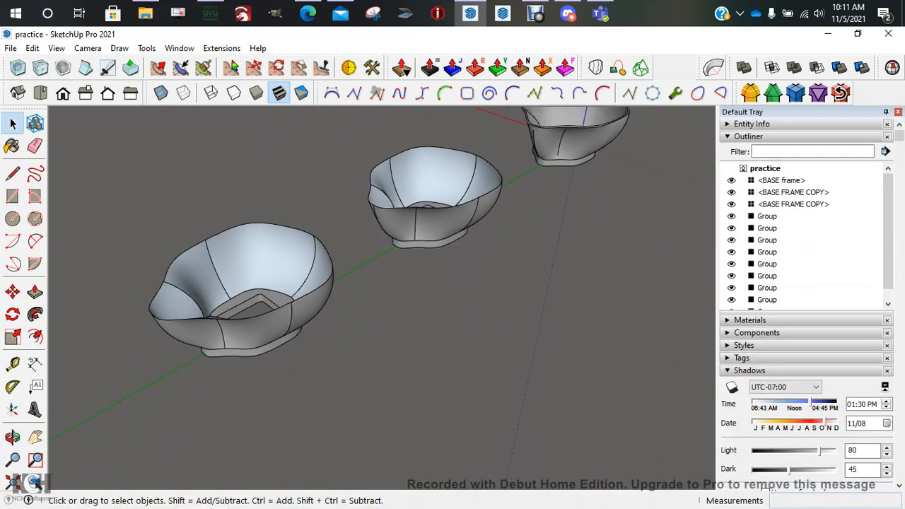
{"action": "mouse_move", "coordinate": [888, 230]}
{"action": "left_mouse_down"}
{"action": "mouse_move", "coordinate": [888, 239]}
{"action": "mouse_move", "coordinate": [888, 228]}
{"action": "left_mouse_up"}
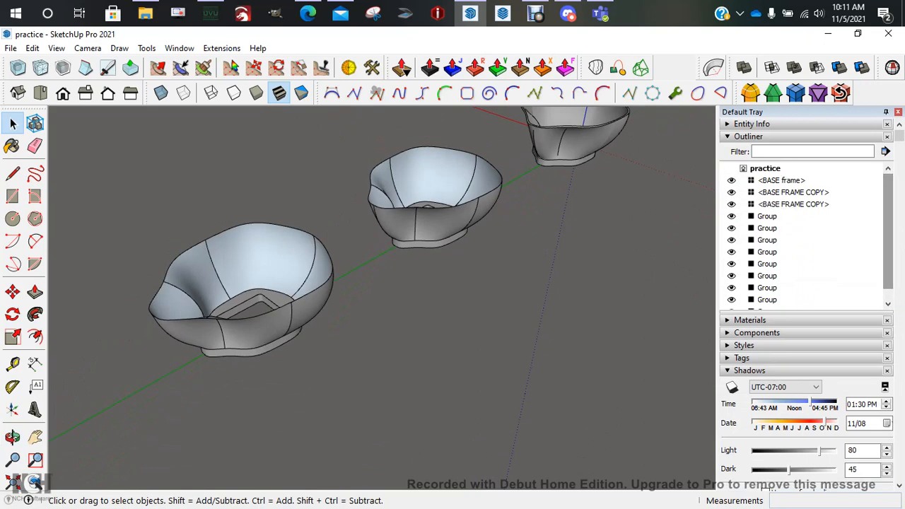
{"action": "middle_click_drag", "start_coordinate": [554, 212], "coordinate": [498, 230]}
{"action": "scroll", "coordinate": [498, 229], "scroll_direction": "up", "scroll_amount": 2}
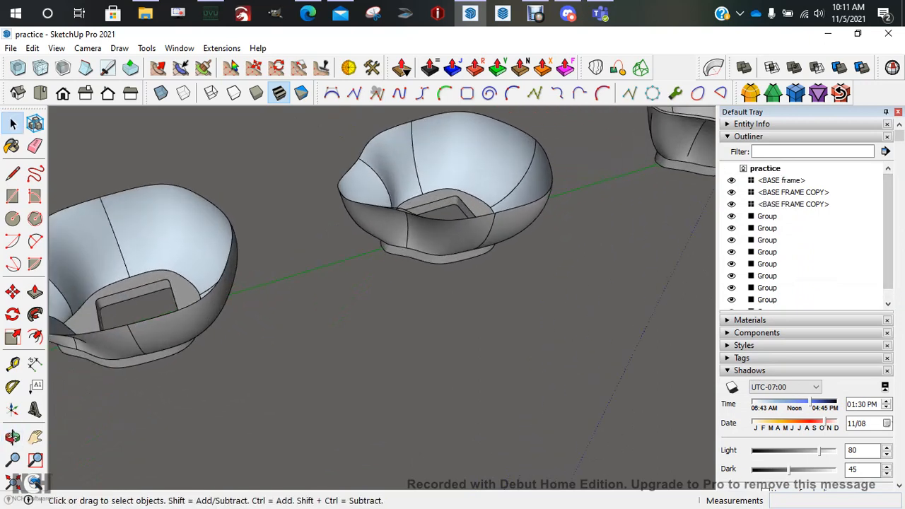
{"action": "scroll", "coordinate": [506, 231], "scroll_direction": "down", "scroll_amount": 1}
{"action": "middle_click_drag", "start_coordinate": [233, 226], "coordinate": [318, 258]}
{"action": "scroll", "coordinate": [333, 281], "scroll_direction": "up", "scroll_amount": 3}
{"action": "scroll", "coordinate": [378, 238], "scroll_direction": "down", "scroll_amount": 1}
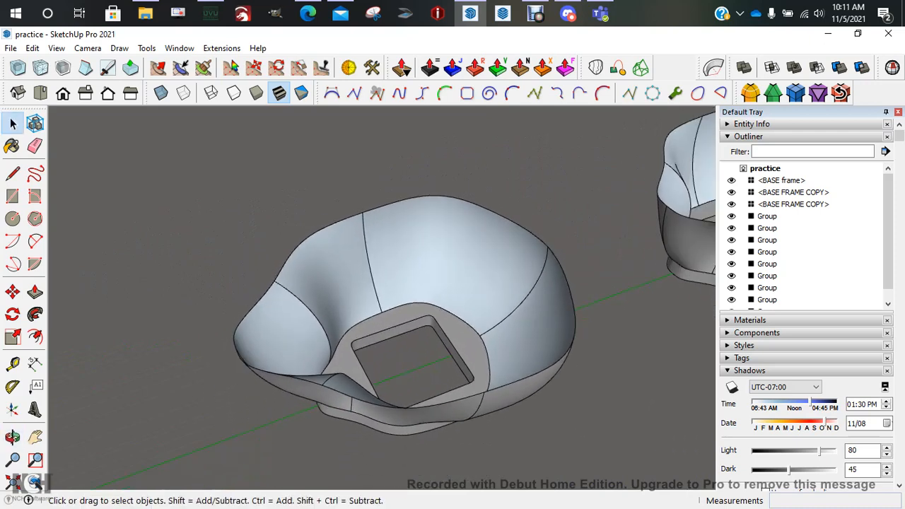
{"action": "left_click", "coordinate": [737, 137]}
{"action": "left_click", "coordinate": [35, 146]}
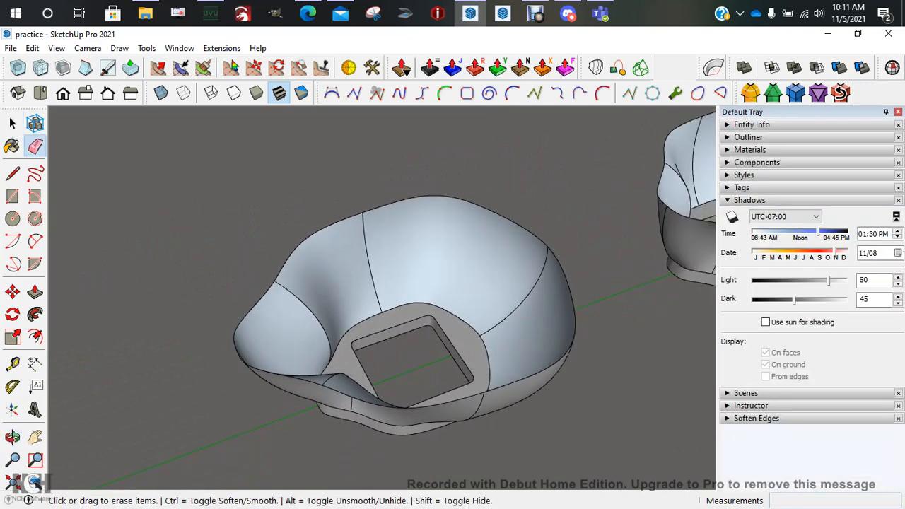
{"action": "left_click_drag", "start_coordinate": [376, 293], "coordinate": [495, 336]}
{"action": "key", "text": "ctrl+z"}
{"action": "key", "text": "space"}
- Explode the four surface groups that form the wall of the copied bowl
{"action": "left_click", "coordinate": [328, 269]}
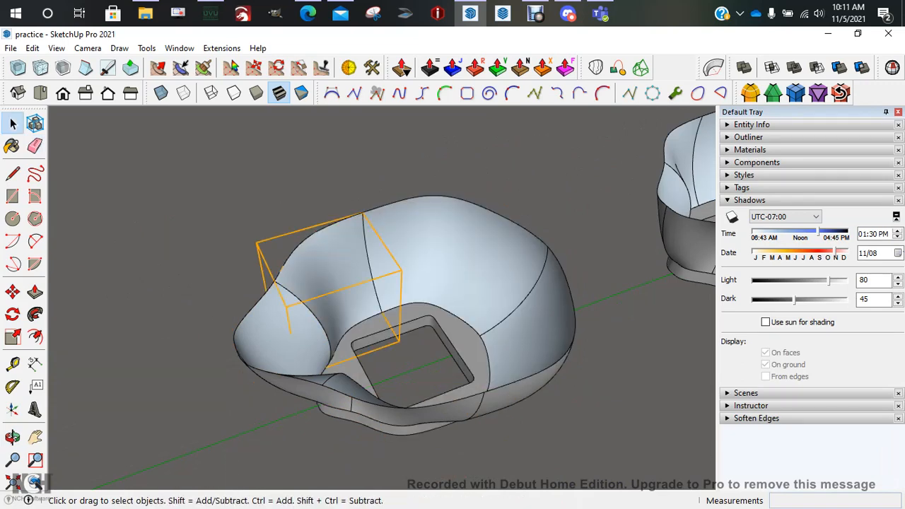
{"action": "left_click", "coordinate": [431, 262], "text": "shift"}
{"action": "left_click", "coordinate": [424, 415], "text": "shift"}
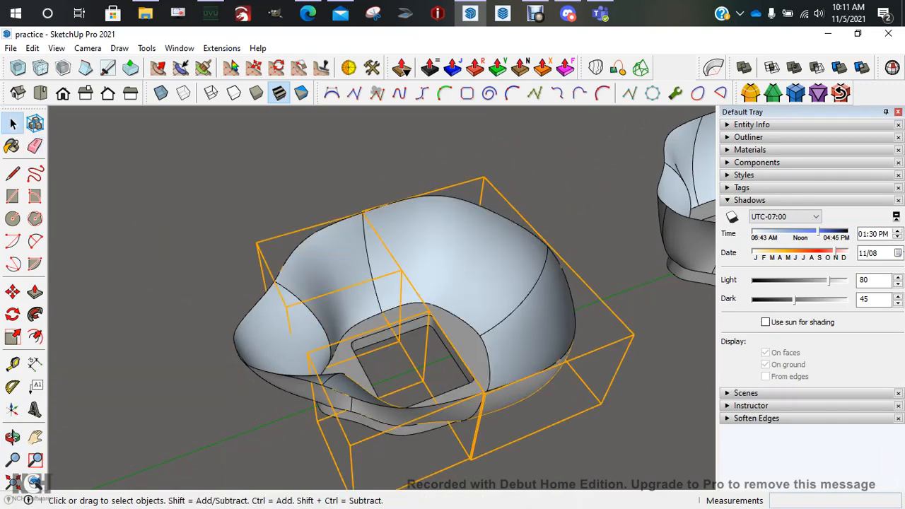
{"action": "left_click", "coordinate": [286, 337], "text": "shift"}
{"action": "right_click", "coordinate": [277, 332]}
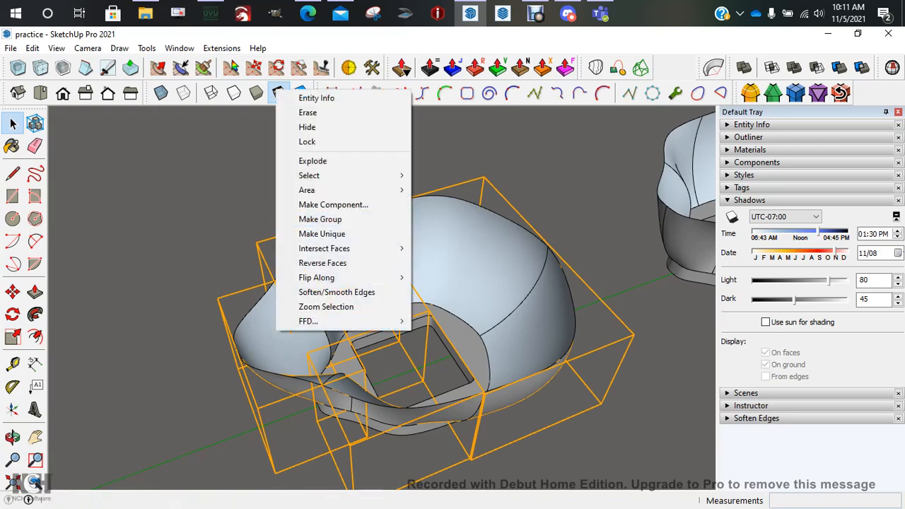
{"action": "left_click", "coordinate": [304, 161]}
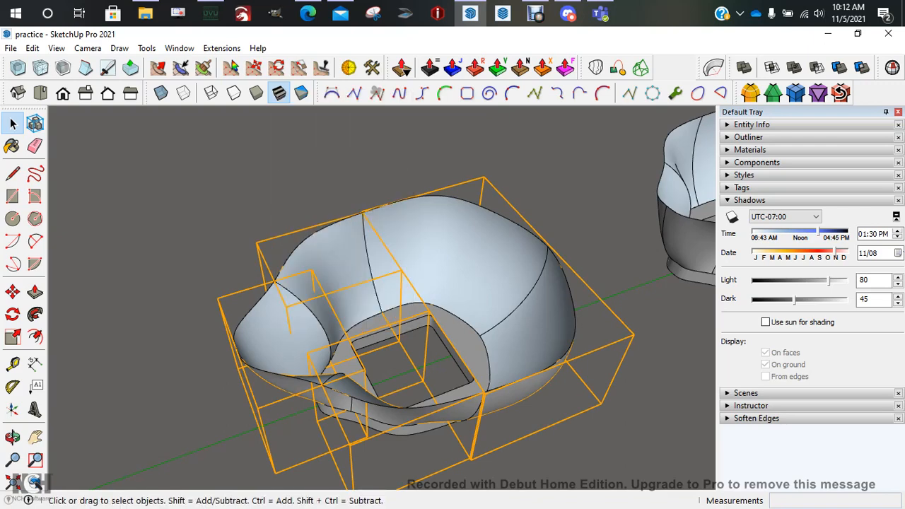
{"action": "left_click", "coordinate": [304, 169]}
- Delete the copied bowl's wall surfaces, keeping its curve framework and base ring
{"action": "scroll", "coordinate": [336, 297], "scroll_direction": "down", "scroll_amount": 3}
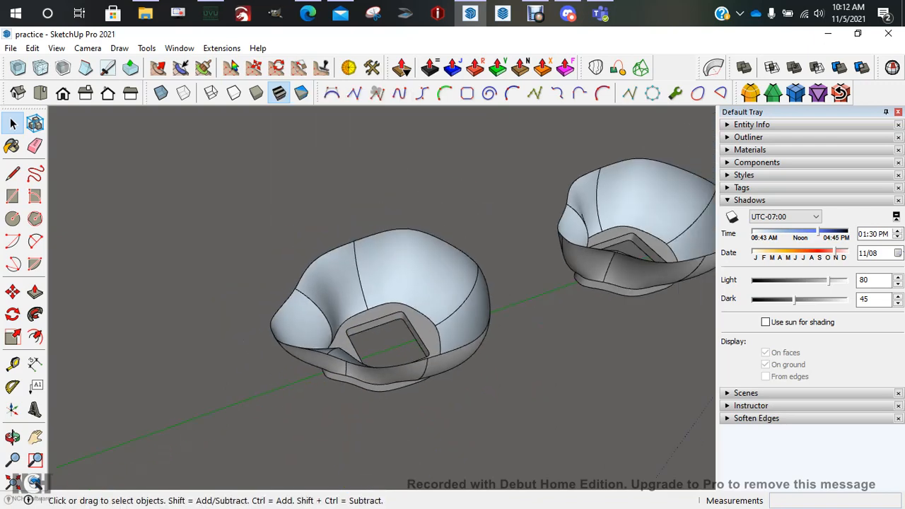
{"action": "key", "text": "Delete"}
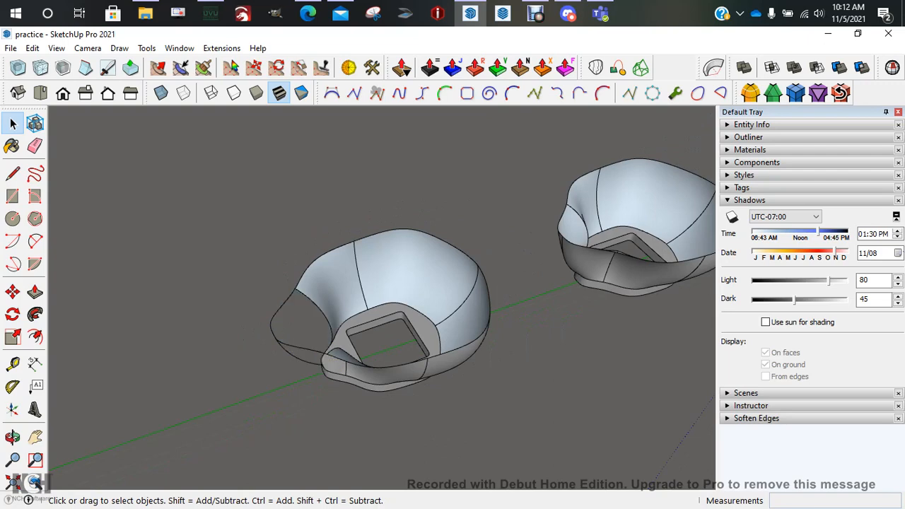
{"action": "left_click", "coordinate": [329, 284]}
{"action": "key", "text": "Delete"}
{"action": "key", "text": "Delete"}
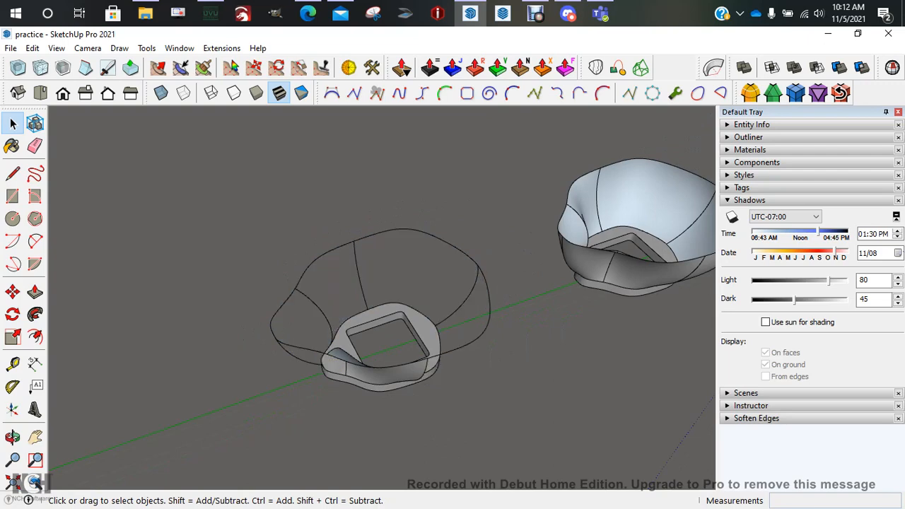
{"action": "key", "text": "Delete"}
- Examine how the rim and rib curves meet the base ring from above and from the side
{"action": "middle_click_drag", "start_coordinate": [396, 339], "coordinate": [364, 279]}
{"action": "middle_click_drag", "start_coordinate": [396, 318], "coordinate": [474, 364]}
{"action": "scroll", "coordinate": [342, 338], "scroll_direction": "up", "scroll_amount": 3}
{"action": "left_click", "coordinate": [474, 364]}
{"action": "left_click", "coordinate": [453, 339]}
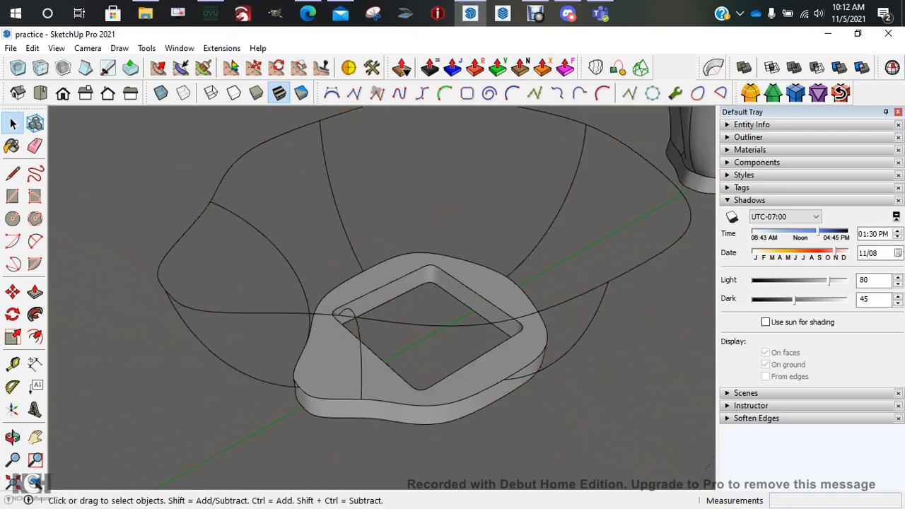
{"action": "middle_click_drag", "start_coordinate": [337, 321], "coordinate": [339, 371]}
{"action": "scroll", "coordinate": [340, 371], "scroll_direction": "up", "scroll_amount": 2}
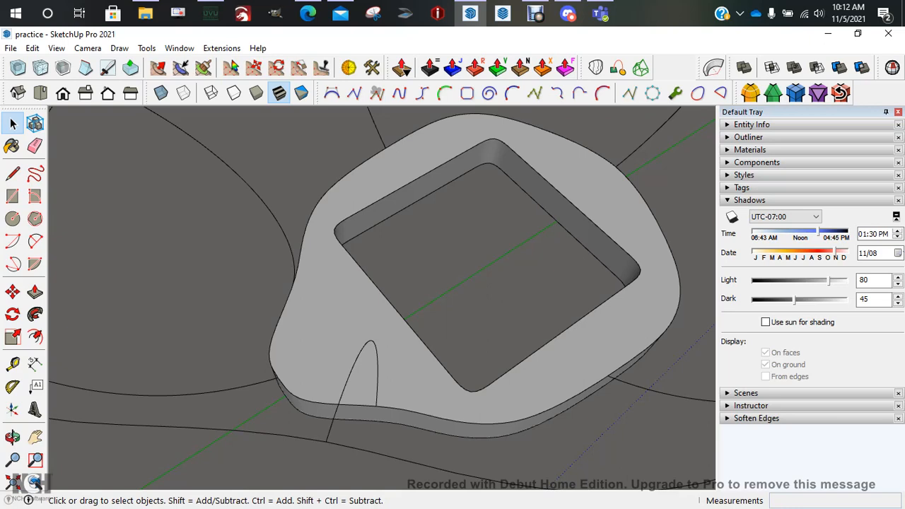
{"action": "scroll", "coordinate": [413, 275], "scroll_direction": "down", "scroll_amount": 3}
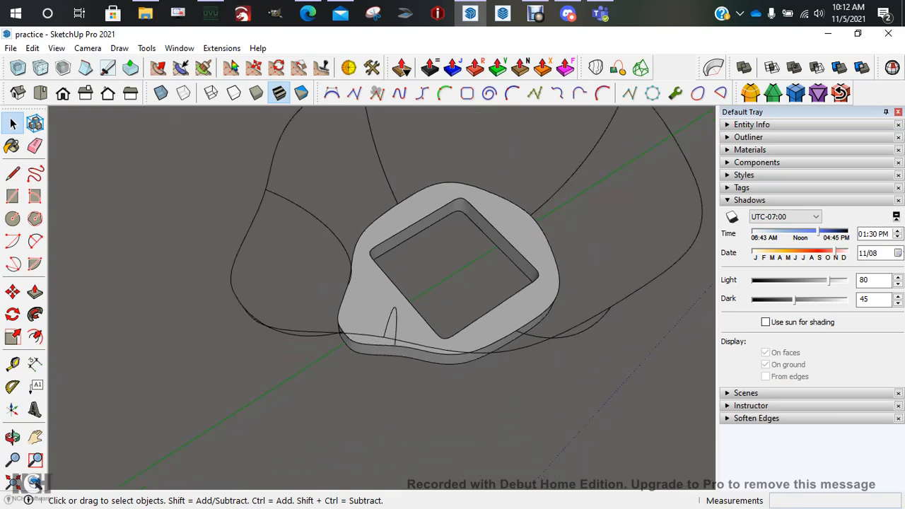
{"action": "middle_click_drag", "start_coordinate": [413, 283], "coordinate": [417, 262]}
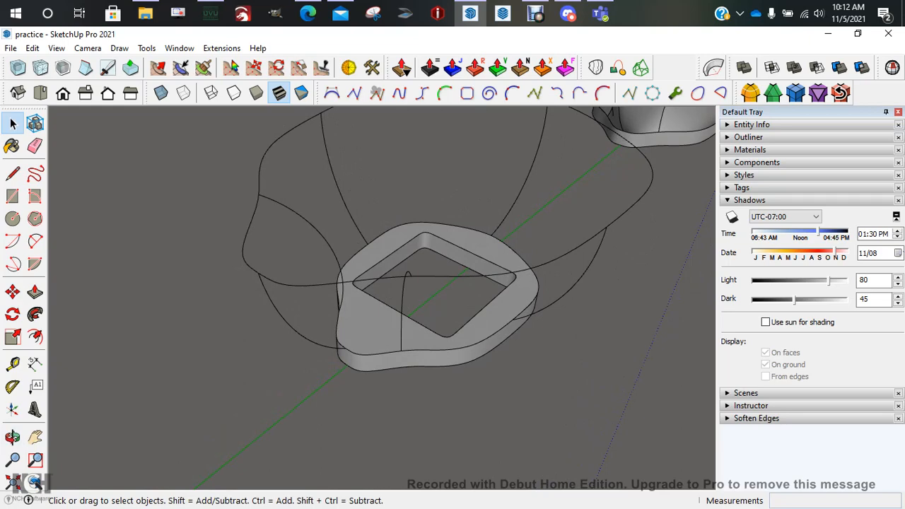
{"action": "mouse_move", "coordinate": [438, 297]}
{"action": "middle_mouse_down"}
{"action": "mouse_move", "coordinate": [392, 300]}
{"action": "mouse_move", "coordinate": [353, 237]}
{"action": "mouse_move", "coordinate": [325, 222]}
{"action": "middle_mouse_up"}
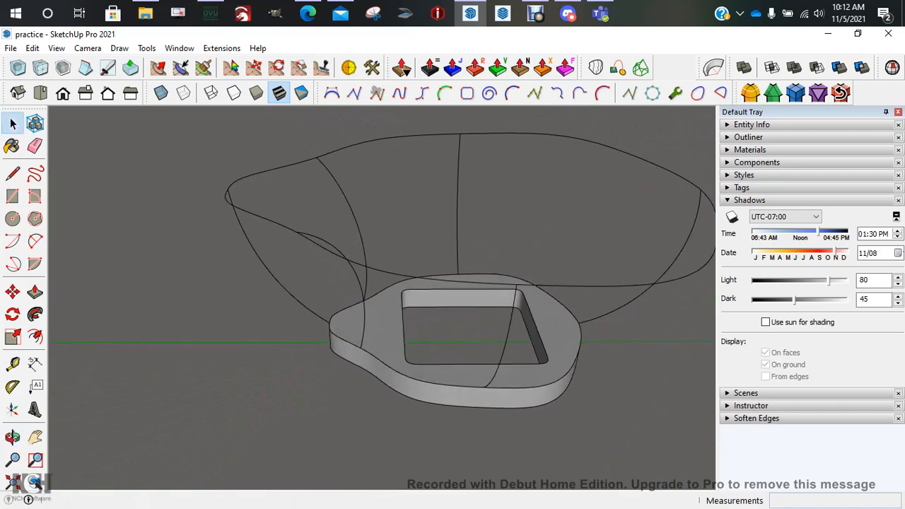
- Draw a 48-segment arc of about 35.74 m radius along the spout's side rib, from the base ring's edge up to the rim
{"action": "left_click", "coordinate": [35, 241]}
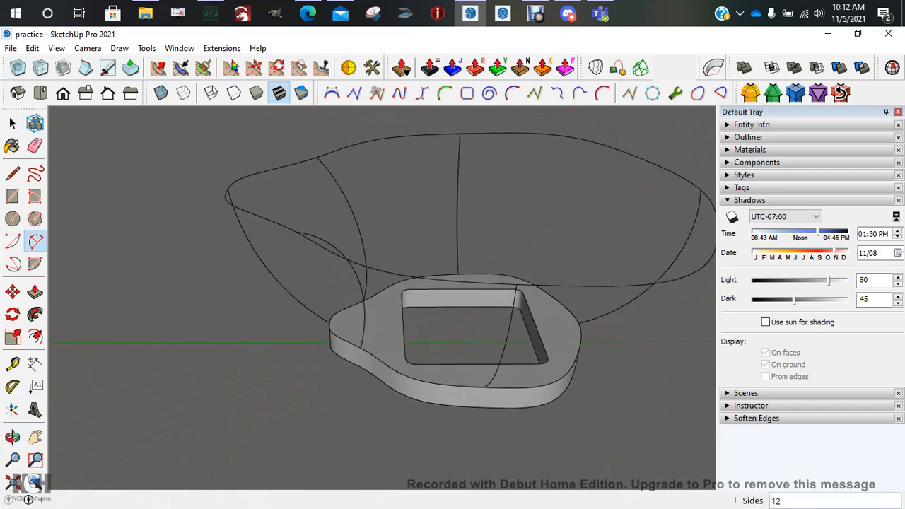
{"action": "type", "text": "48"}
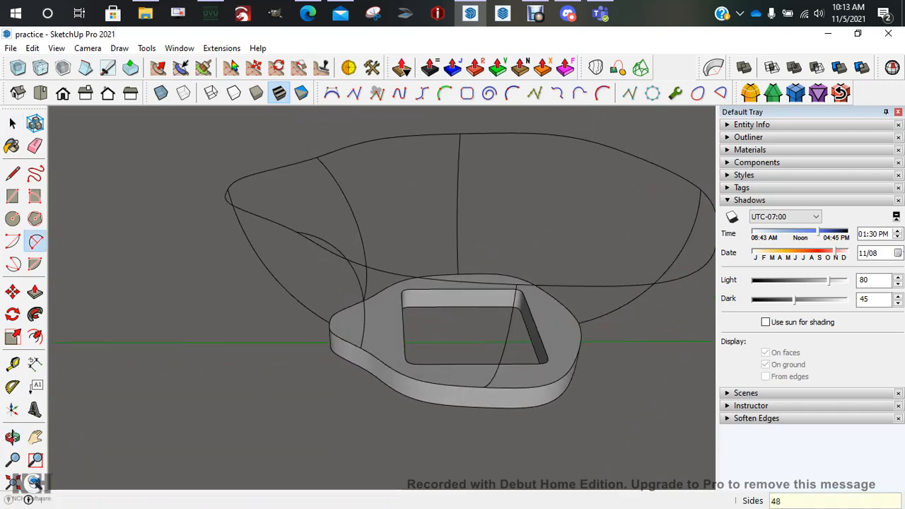
{"action": "key", "text": "Return"}
{"action": "scroll", "coordinate": [438, 378], "scroll_direction": "up", "scroll_amount": 4}
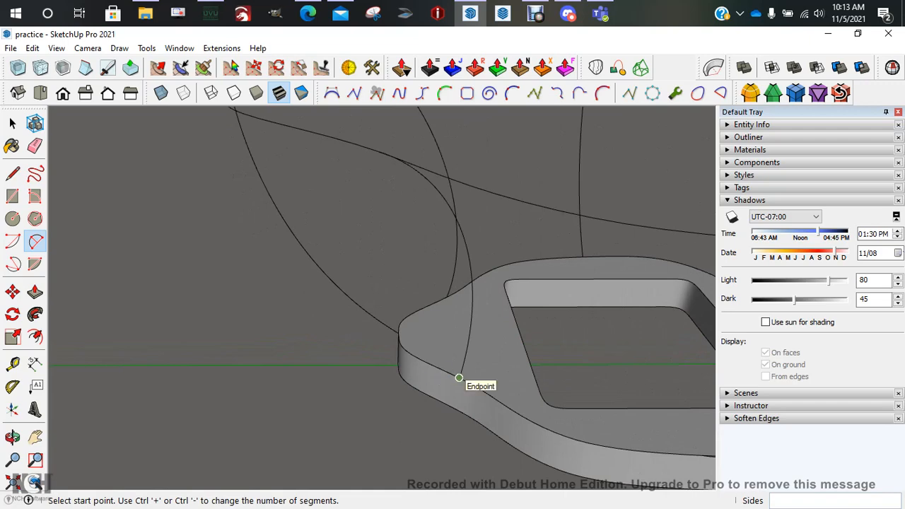
{"action": "left_click", "coordinate": [458, 377]}
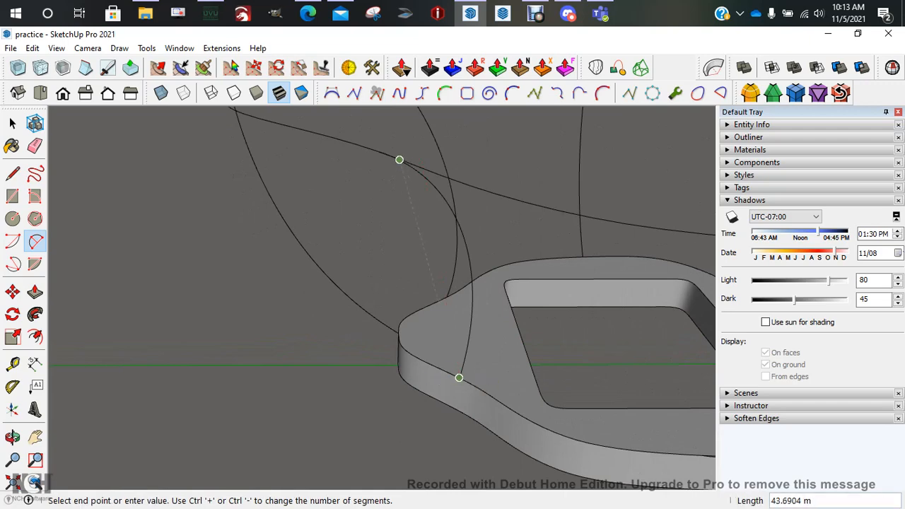
{"action": "middle_click_drag", "start_coordinate": [398, 157], "coordinate": [353, 190]}
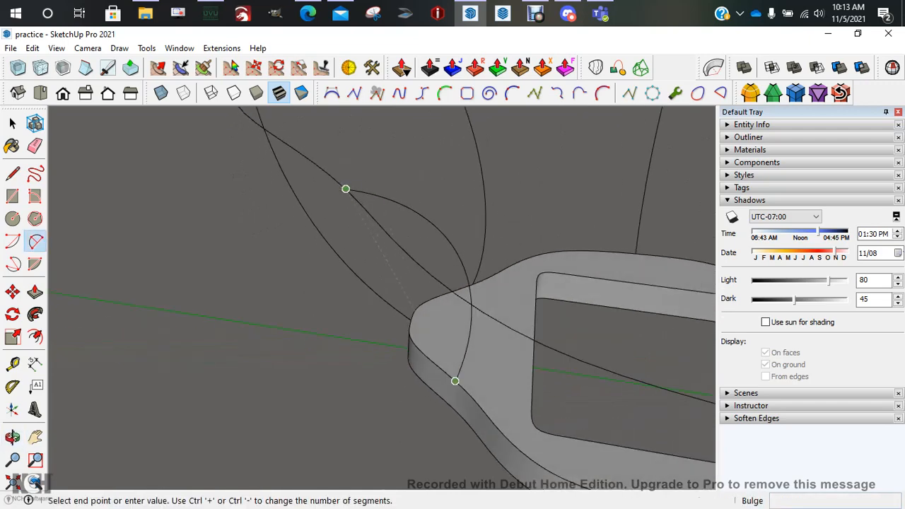
{"action": "left_click", "coordinate": [346, 188]}
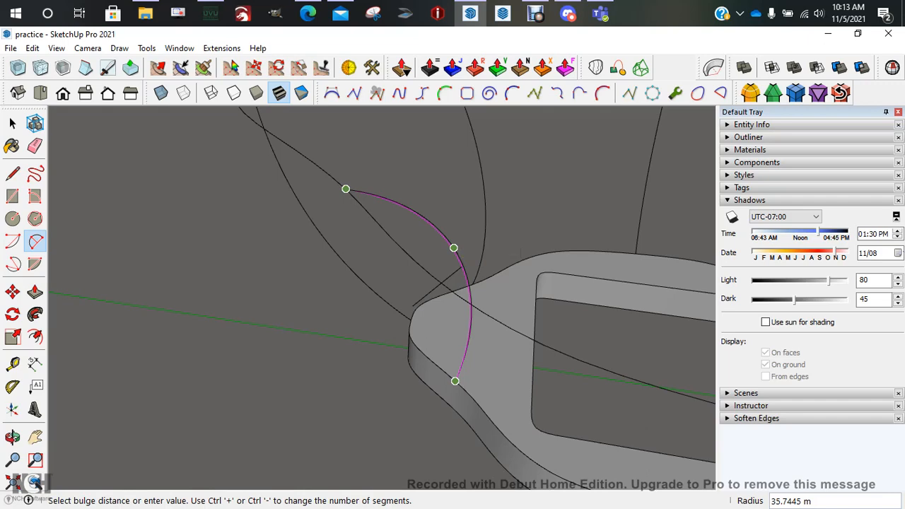
{"action": "left_click", "coordinate": [453, 248]}
{"action": "scroll", "coordinate": [268, 249], "scroll_direction": "down", "scroll_amount": 3}
{"action": "middle_click_drag", "start_coordinate": [269, 251], "coordinate": [204, 269]}
{"action": "key", "text": "space"}
- Select everything connected to the rim to check which curves of the framework are joined, viewing it from several sides
{"action": "scroll", "coordinate": [261, 258], "scroll_direction": "up", "scroll_amount": 2}
{"action": "scroll", "coordinate": [255, 262], "scroll_direction": "down", "scroll_amount": 3}
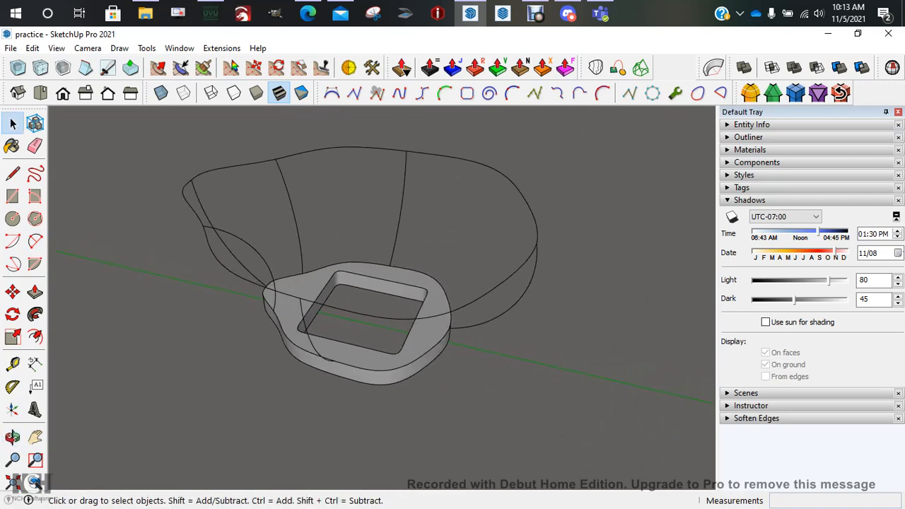
{"action": "middle_click_drag", "start_coordinate": [339, 297], "coordinate": [300, 254]}
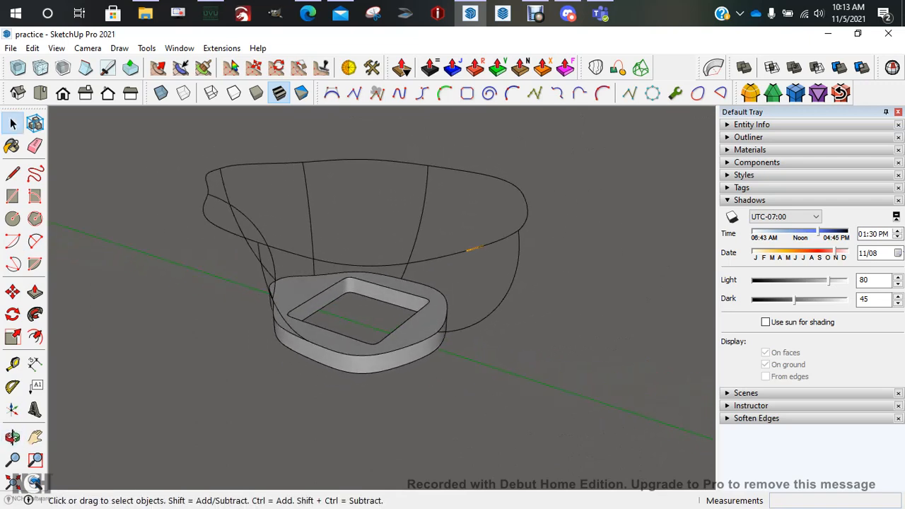
{"action": "triple_click", "coordinate": [474, 248]}
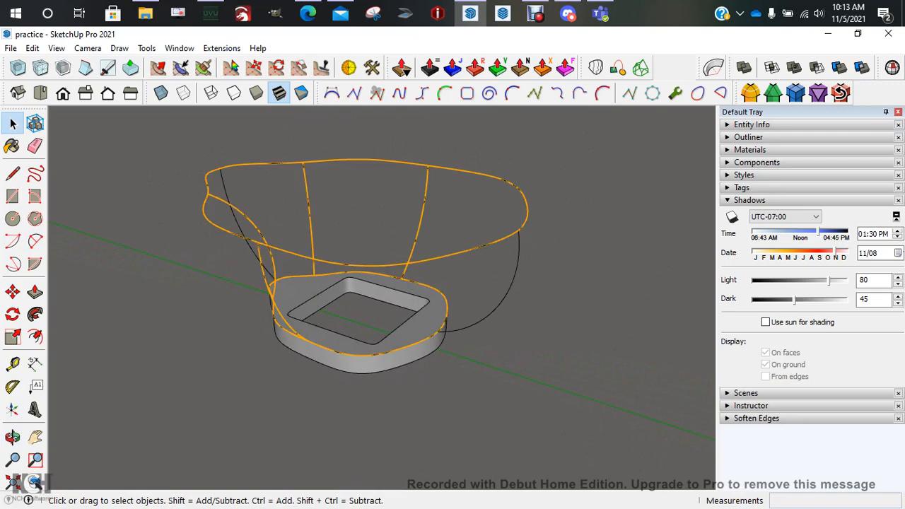
{"action": "left_click", "coordinate": [552, 279]}
{"action": "middle_click_drag", "start_coordinate": [452, 269], "coordinate": [558, 304]}
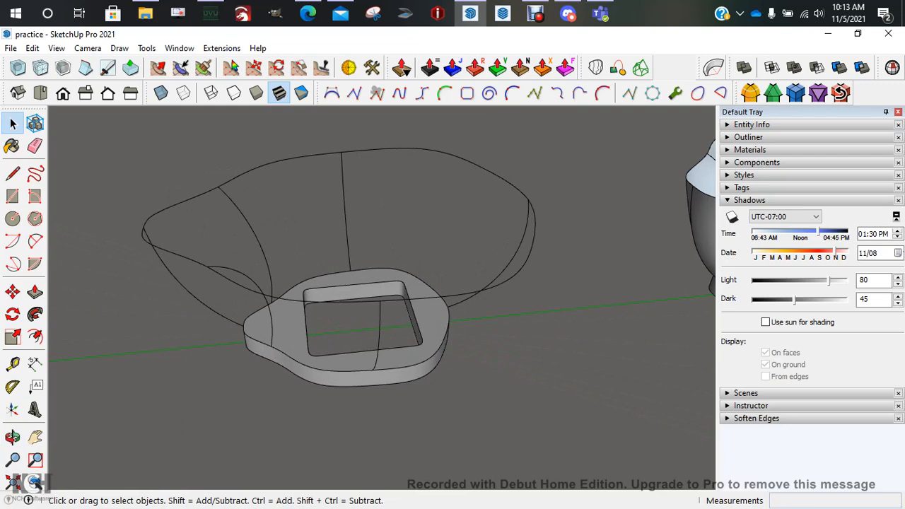
{"action": "middle_click_drag", "start_coordinate": [424, 282], "coordinate": [389, 304]}
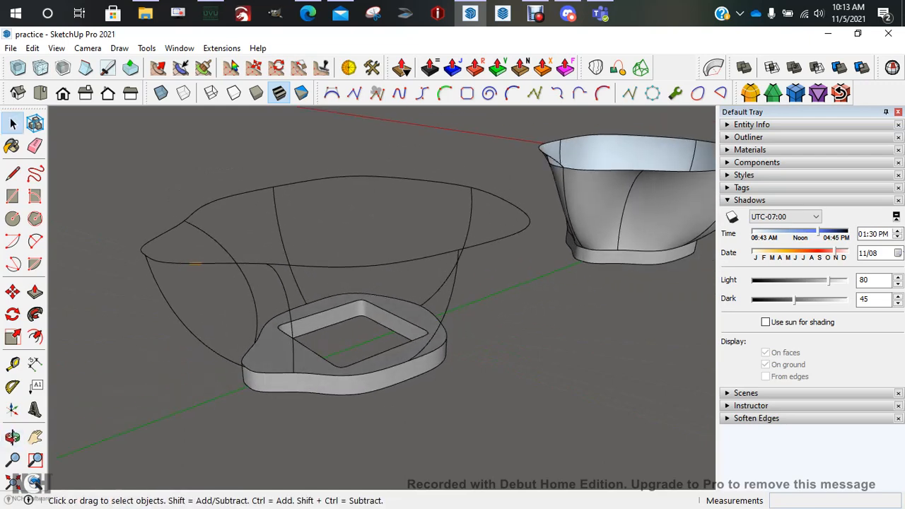
{"action": "left_click", "coordinate": [198, 272]}
{"action": "triple_click", "coordinate": [196, 264]}
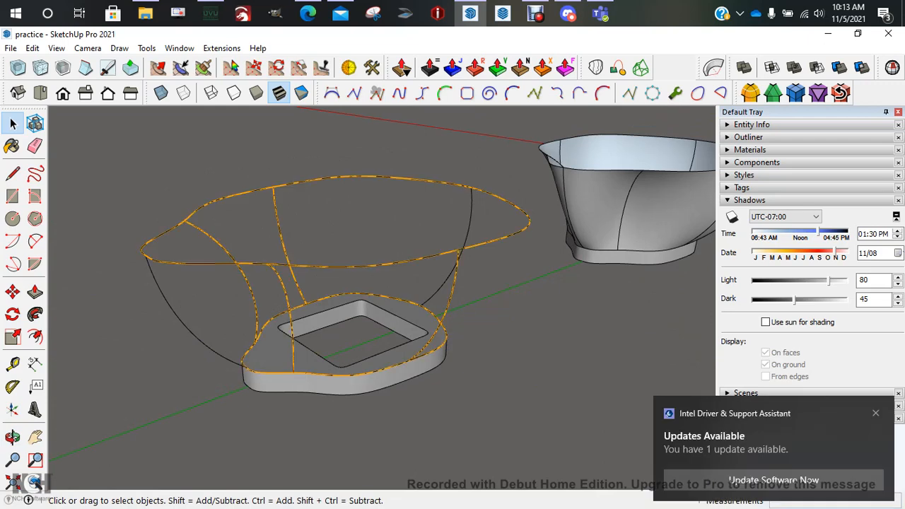
{"action": "key", "text": "ctrl+t"}
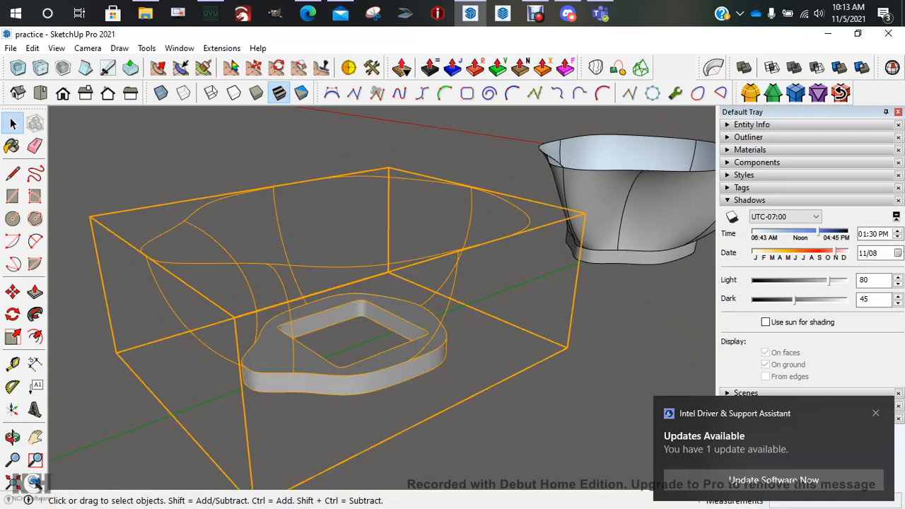
{"action": "right_click", "coordinate": [158, 138]}
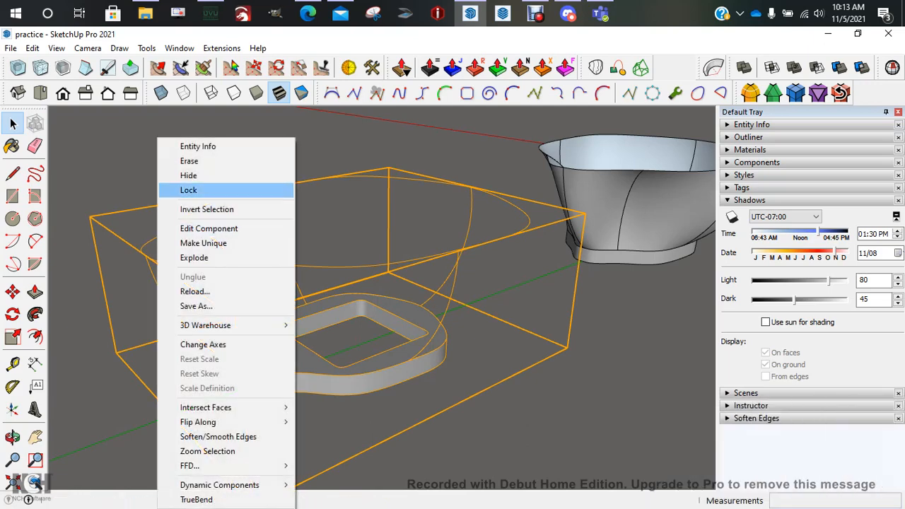
{"action": "left_click", "coordinate": [120, 173]}
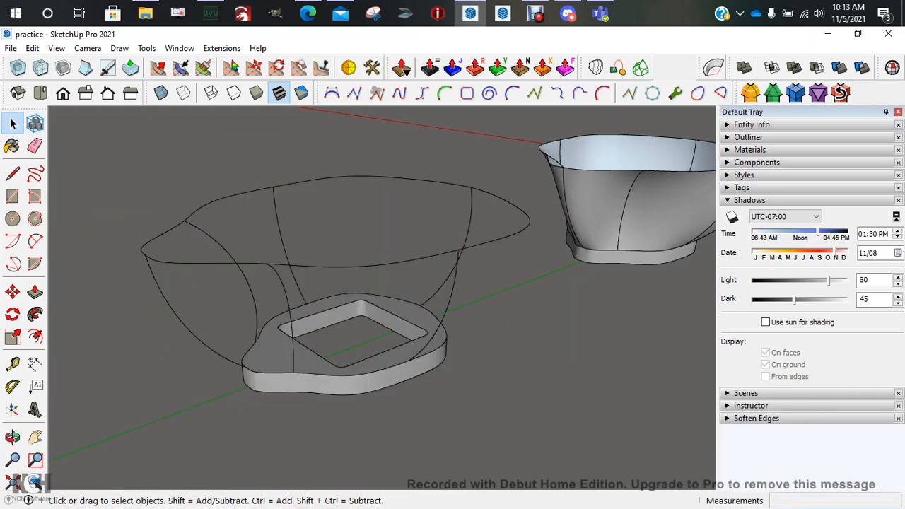
- Inspect the curve framework component by opening it and selecting the rim segment at the spout
{"action": "double_click", "coordinate": [283, 356]}
{"action": "left_click", "coordinate": [164, 233]}
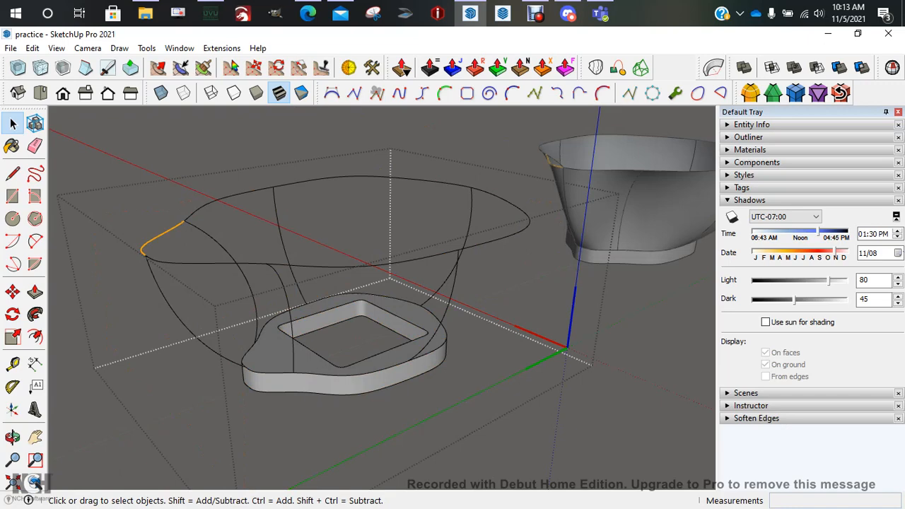
{"action": "key", "text": "Escape"}
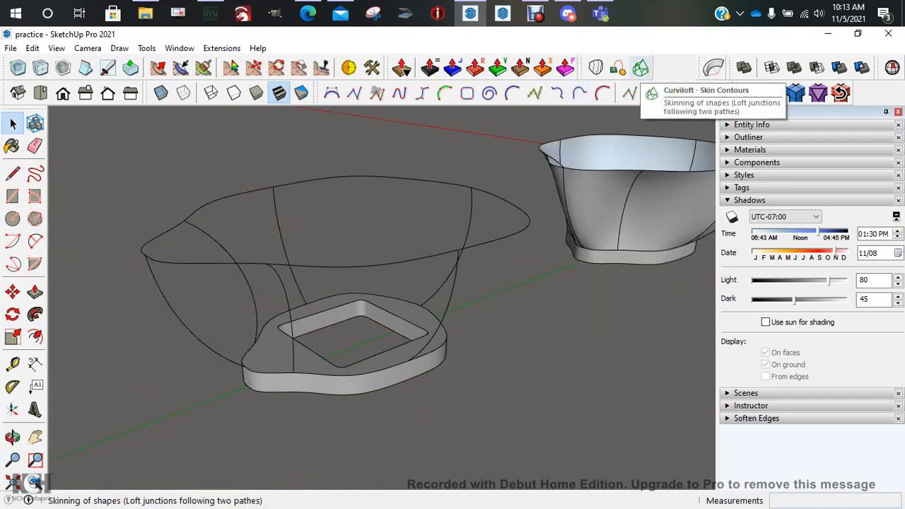
- Skin the spout surface with Curviloft Skin Contours, using the two spout rim segments, centre rib, two side ribs and base edges
{"action": "left_click", "coordinate": [641, 68]}
{"action": "left_click", "coordinate": [202, 261]}
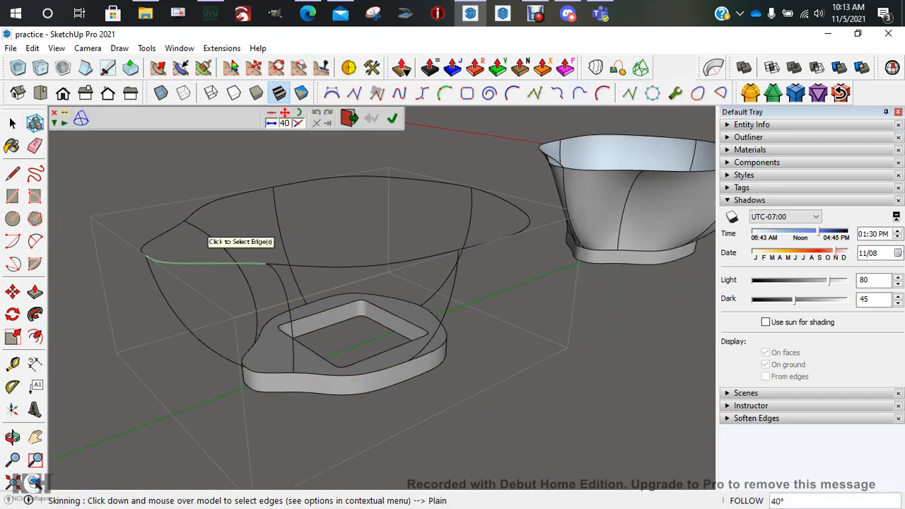
{"action": "left_click", "coordinate": [161, 236]}
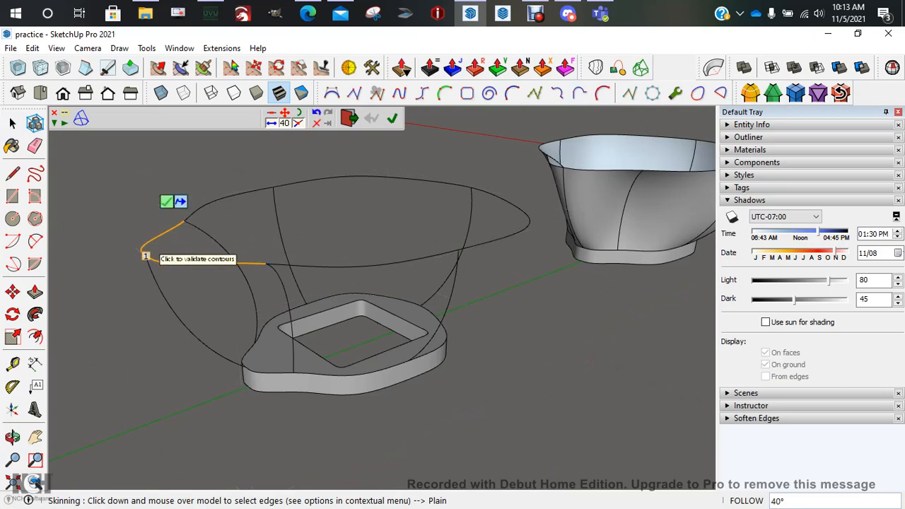
{"action": "left_click", "coordinate": [155, 279]}
{"action": "left_click", "coordinate": [281, 281]}
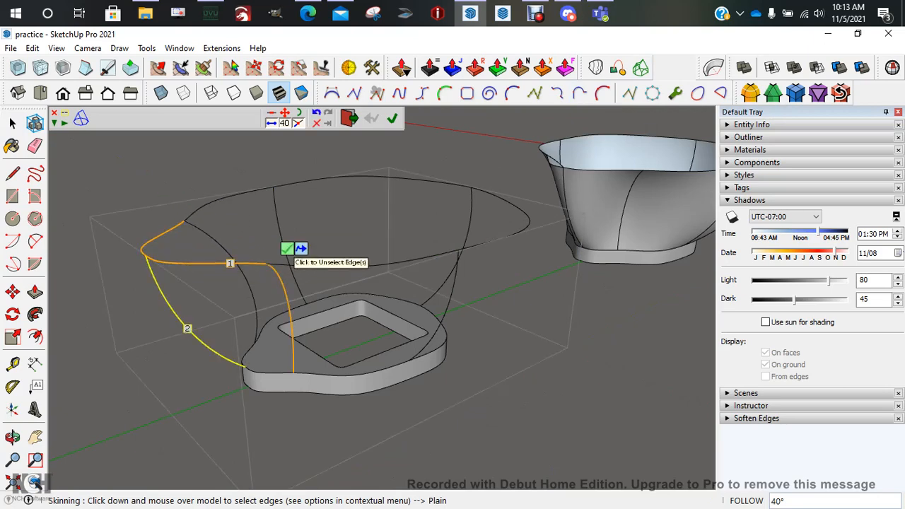
{"action": "left_click", "coordinate": [220, 244]}
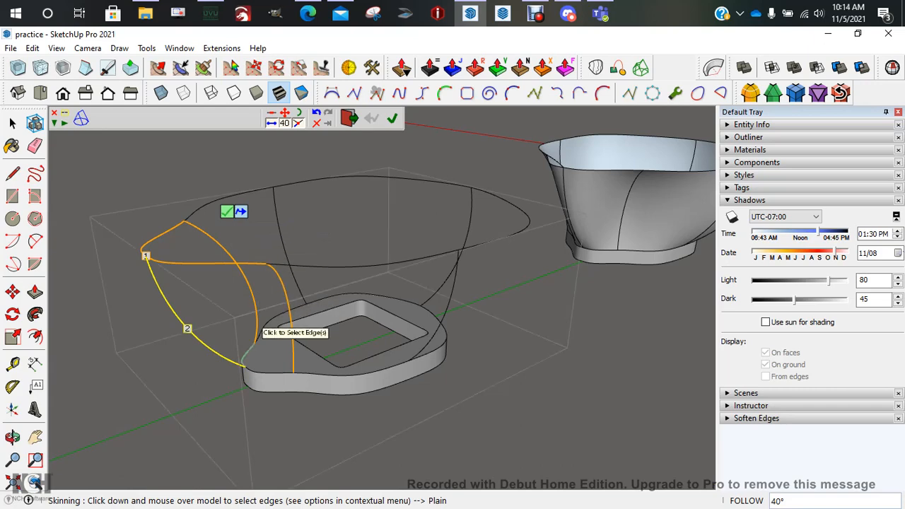
{"action": "left_click", "coordinate": [248, 350]}
{"action": "left_click", "coordinate": [256, 370]}
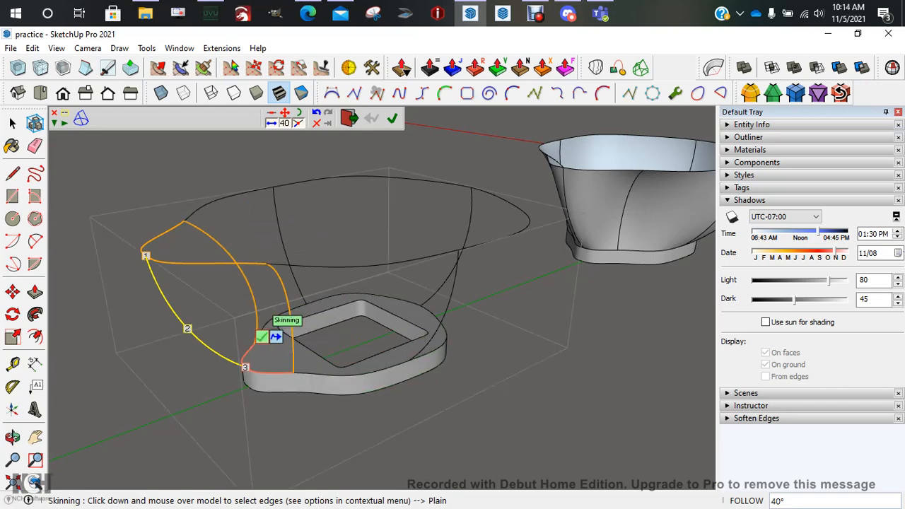
{"action": "left_click", "coordinate": [262, 337]}
{"action": "middle_click_drag", "start_coordinate": [272, 338], "coordinate": [274, 315]}
{"action": "left_click", "coordinate": [212, 297]}
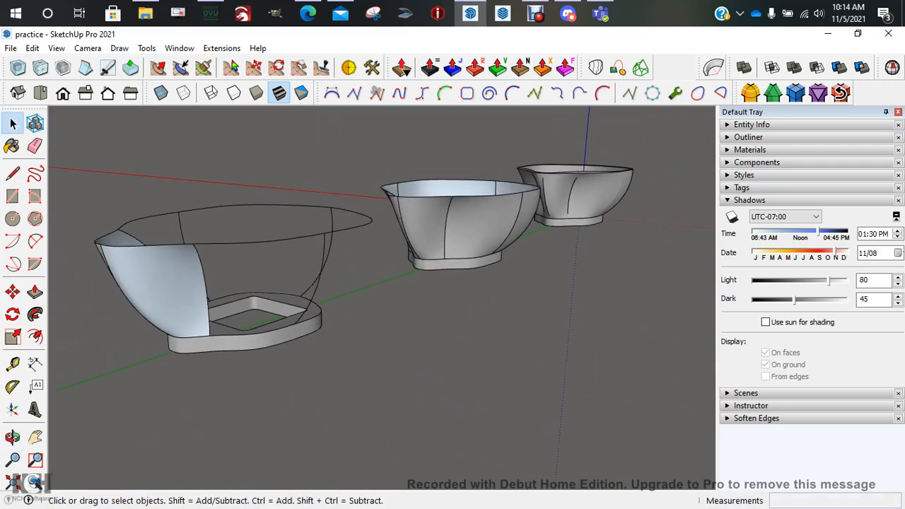
- Open the skinned spout surface group for editing and orient its adjacent faces consistently
{"action": "middle_click_drag", "start_coordinate": [269, 290], "coordinate": [294, 301]}
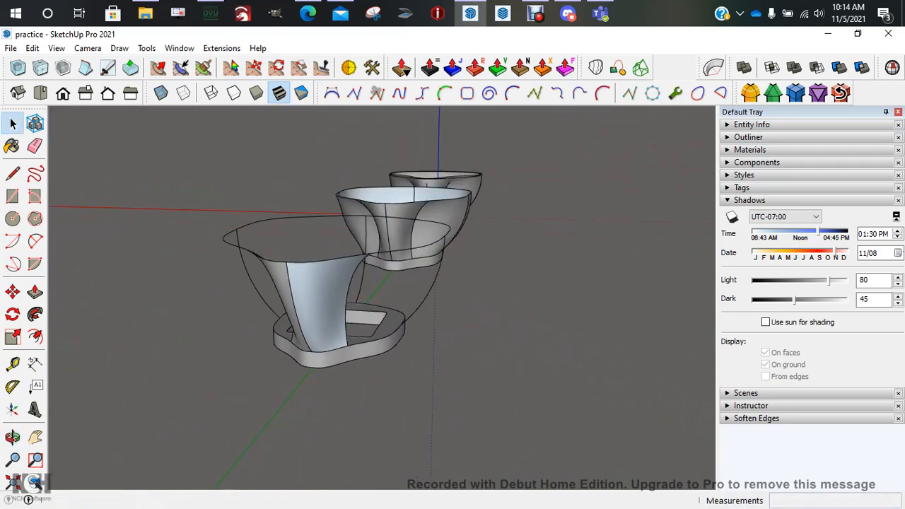
{"action": "left_click", "coordinate": [292, 331]}
{"action": "double_click", "coordinate": [292, 333]}
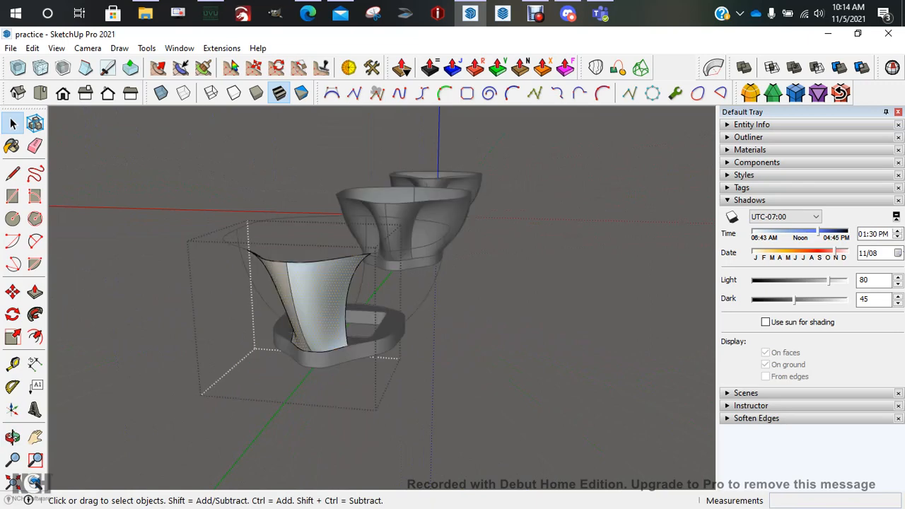
{"action": "right_click", "coordinate": [319, 298]}
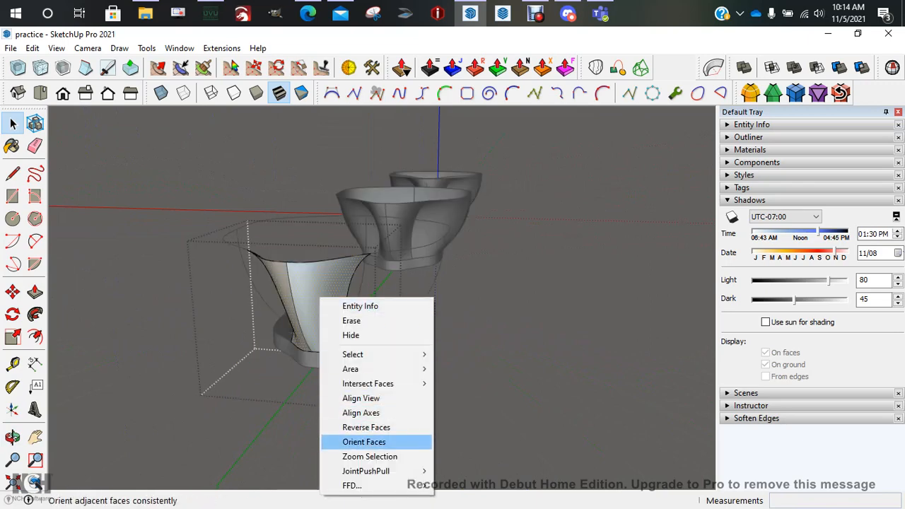
{"action": "left_click", "coordinate": [364, 442]}
{"action": "left_click", "coordinate": [364, 442]}
- Reverse all faces of the spout surface so their front sides point outward, and leave the group
{"action": "double_click", "coordinate": [305, 320]}
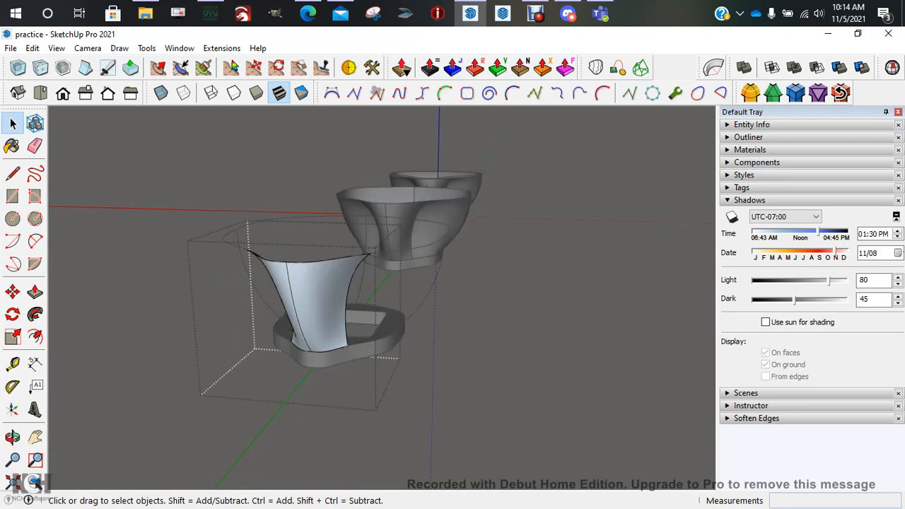
{"action": "right_click", "coordinate": [305, 303]}
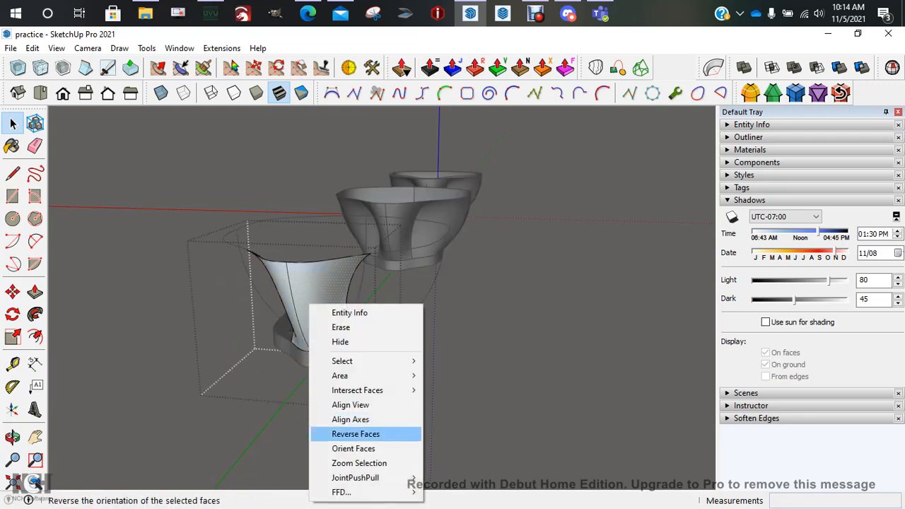
{"action": "left_click", "coordinate": [338, 432]}
{"action": "left_click", "coordinate": [338, 432]}
{"action": "mouse_move", "coordinate": [342, 324]}
{"action": "middle_mouse_down"}
{"action": "mouse_move", "coordinate": [367, 403]}
{"action": "mouse_move", "coordinate": [276, 386]}
{"action": "mouse_move", "coordinate": [361, 398]}
{"action": "mouse_move", "coordinate": [344, 319]}
{"action": "middle_mouse_up"}
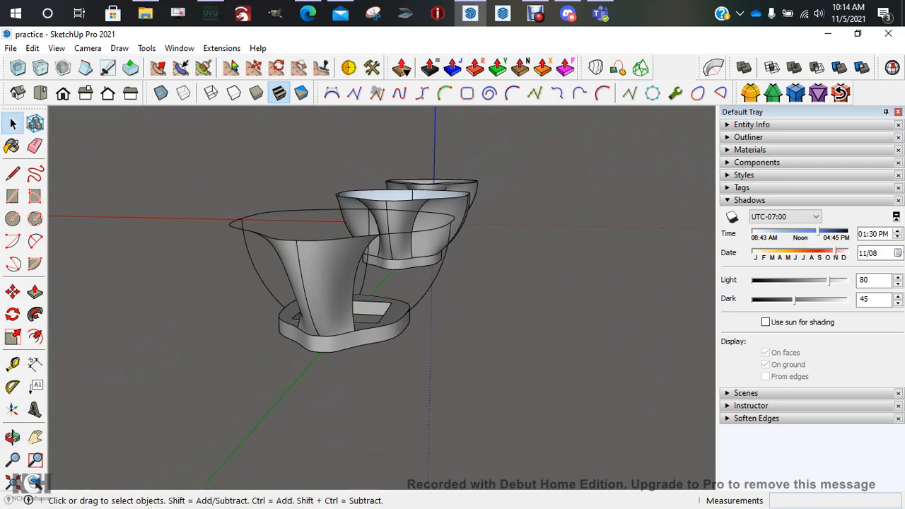
- Skin the bowl's side wall and rounded back section with Curviloft Skin Contours, using the rim segment, spout rib, middle rib, back rib and base edges
{"action": "left_click", "coordinate": [640, 68]}
{"action": "middle_click_drag", "start_coordinate": [431, 241], "coordinate": [323, 254]}
{"action": "left_click", "coordinate": [311, 269]}
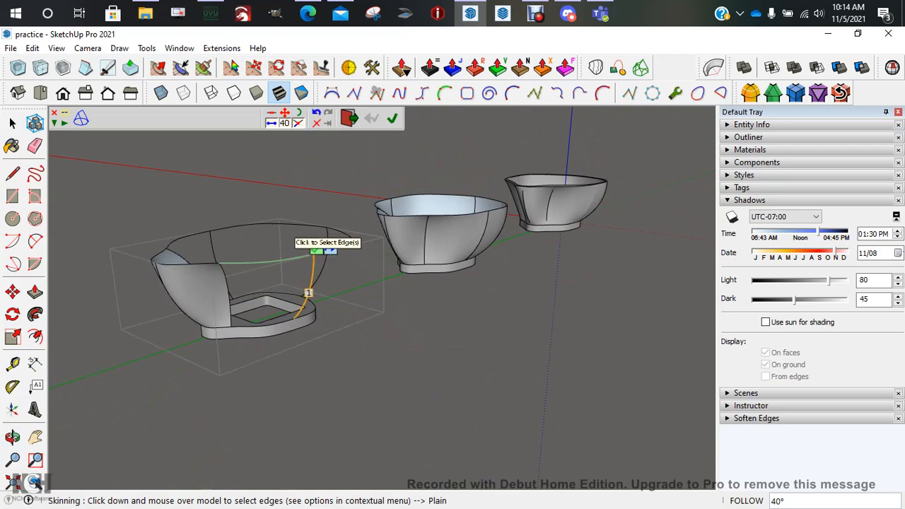
{"action": "left_click", "coordinate": [225, 272]}
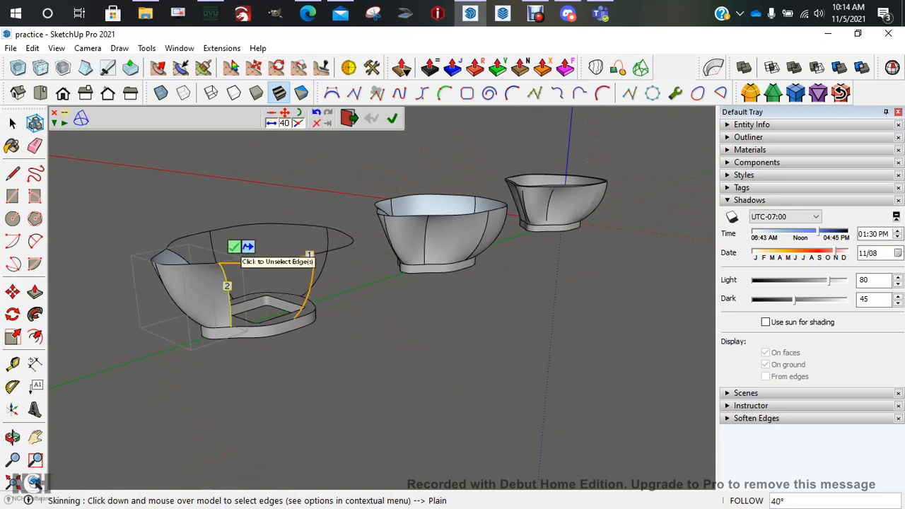
{"action": "left_click", "coordinate": [268, 322]}
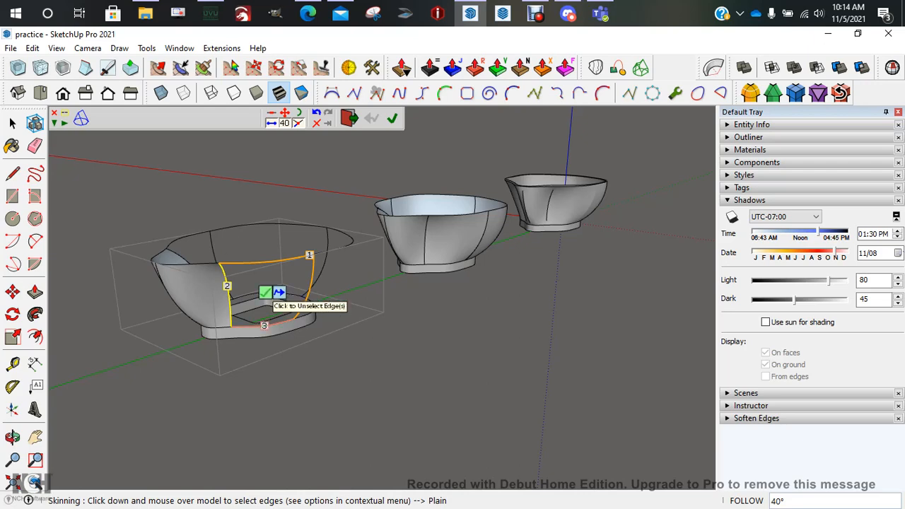
{"action": "middle_click_drag", "start_coordinate": [379, 286], "coordinate": [331, 307]}
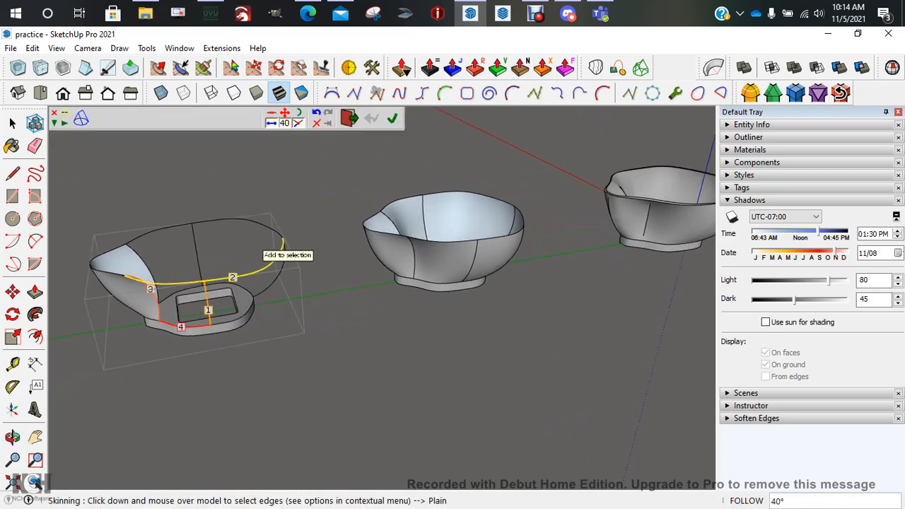
{"action": "left_click", "coordinate": [252, 302]}
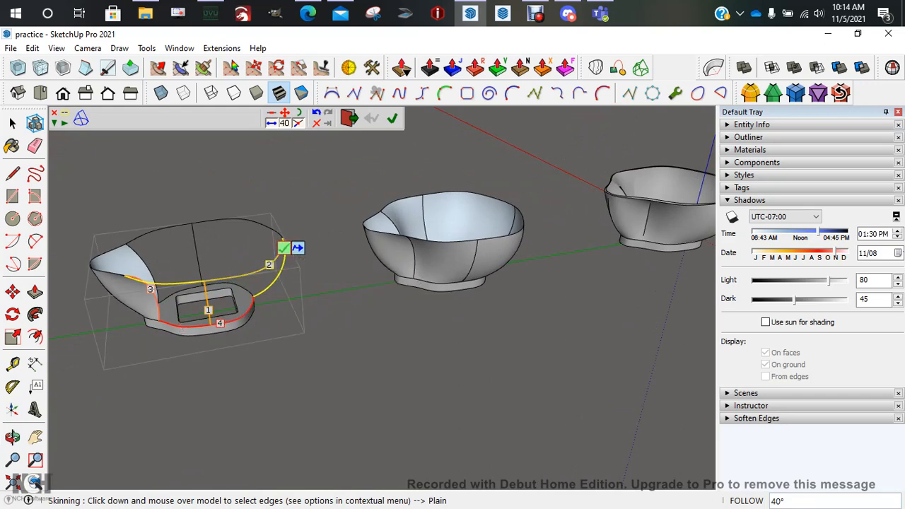
{"action": "left_click", "coordinate": [284, 247]}
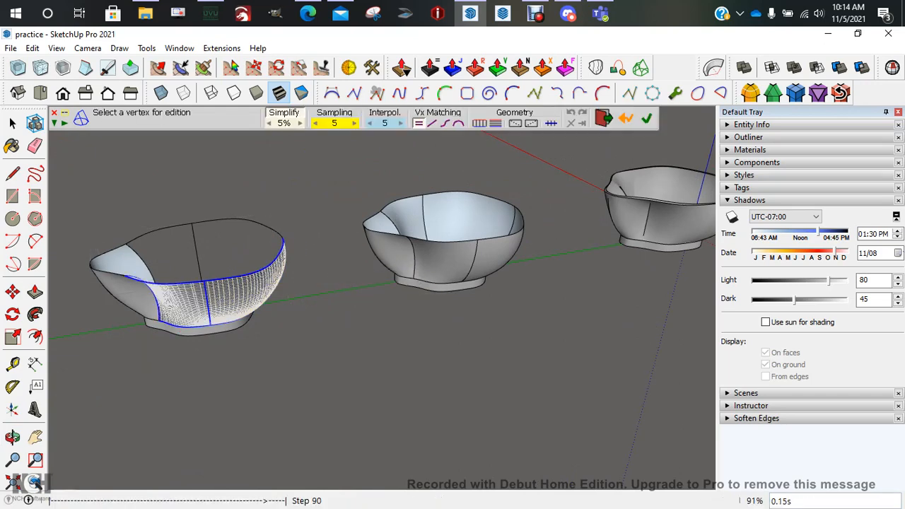
{"action": "middle_click_drag", "start_coordinate": [286, 249], "coordinate": [396, 260]}
{"action": "middle_click_drag", "start_coordinate": [318, 254], "coordinate": [286, 237]}
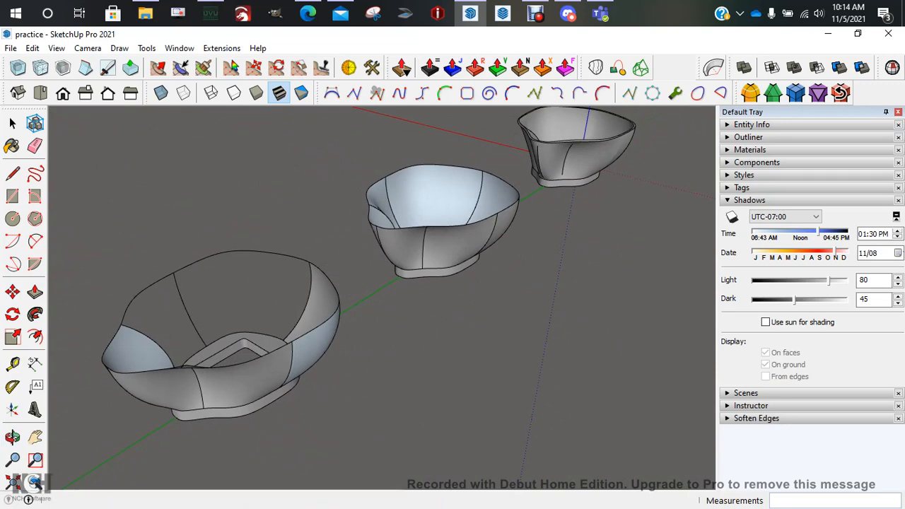
- Select the wall group of the finished, thickened bowl and show its Entity Info
{"action": "middle_click_drag", "start_coordinate": [240, 354], "coordinate": [413, 290], "text": "shift"}
{"action": "middle_click_drag", "start_coordinate": [413, 290], "coordinate": [270, 285]}
{"action": "scroll", "coordinate": [355, 228], "scroll_direction": "down", "scroll_amount": 1}
{"action": "middle_click_drag", "start_coordinate": [678, 283], "coordinate": [457, 200], "text": "shift"}
{"action": "scroll", "coordinate": [465, 325], "scroll_direction": "up", "scroll_amount": 3}
{"action": "scroll", "coordinate": [458, 326], "scroll_direction": "up", "scroll_amount": 1}
{"action": "scroll", "coordinate": [458, 326], "scroll_direction": "down", "scroll_amount": 4}
{"action": "scroll", "coordinate": [458, 199], "scroll_direction": "down", "scroll_amount": 1}
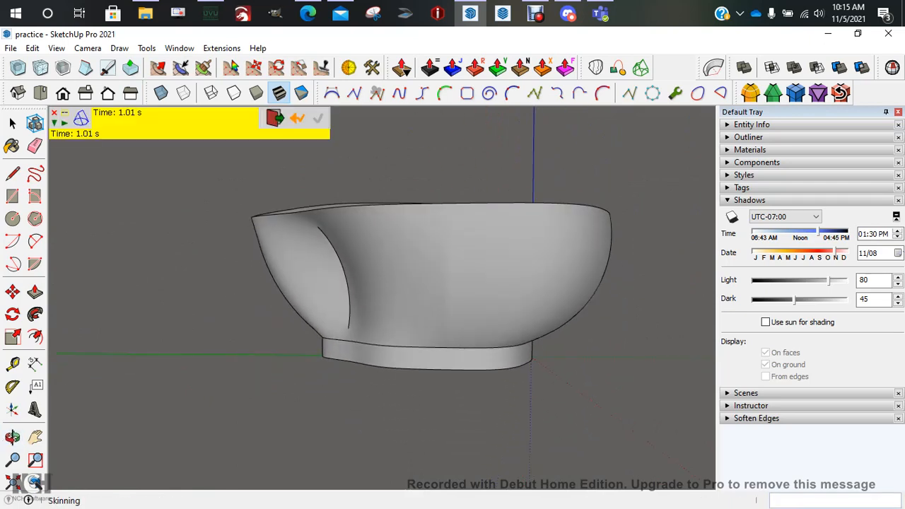
{"action": "key", "text": "space"}
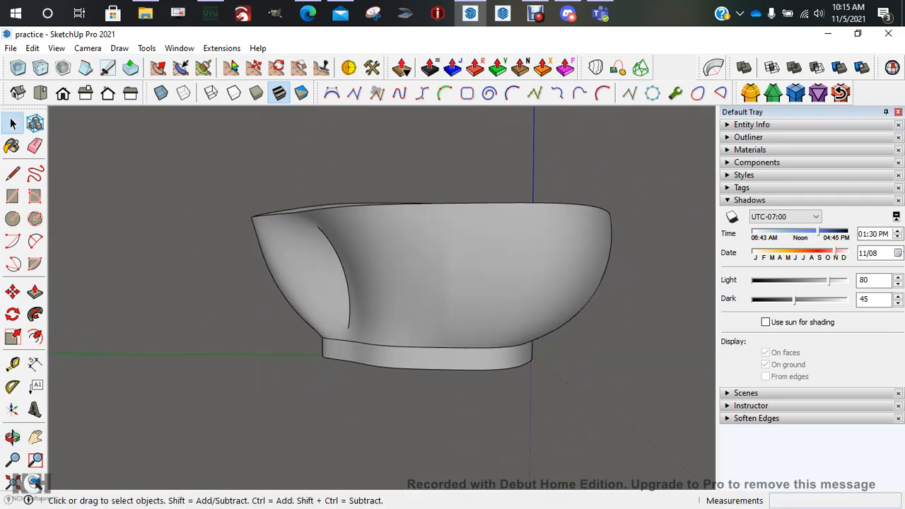
{"action": "left_click", "coordinate": [453, 272]}
{"action": "left_click", "coordinate": [751, 124]}
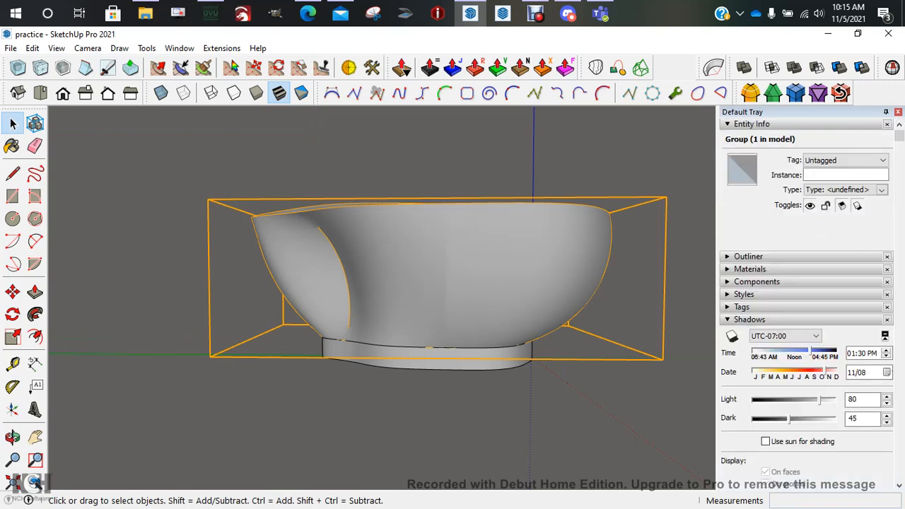
- Check the selected wall group with Solid Inspector and examine the locations of its Surface Borders and Internal Face Edges errors
{"action": "left_click", "coordinate": [891, 68]}
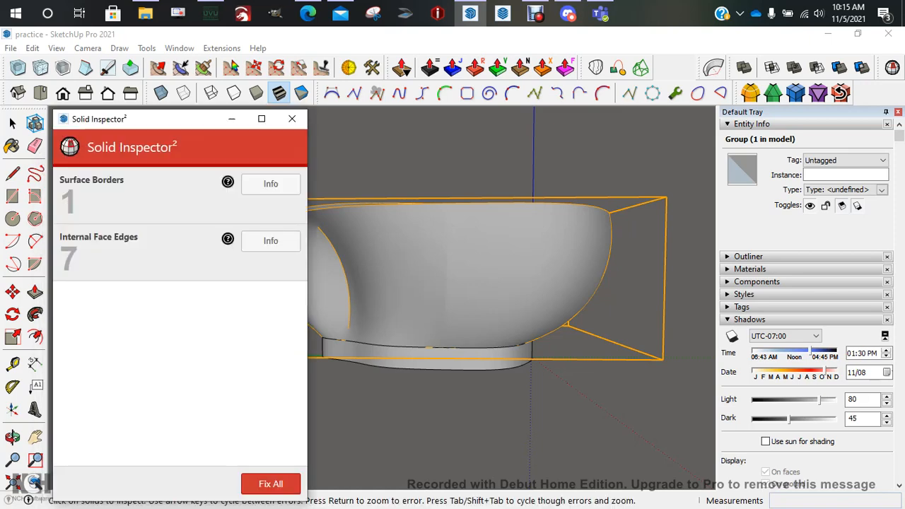
{"action": "middle_click_drag", "start_coordinate": [495, 261], "coordinate": [527, 336]}
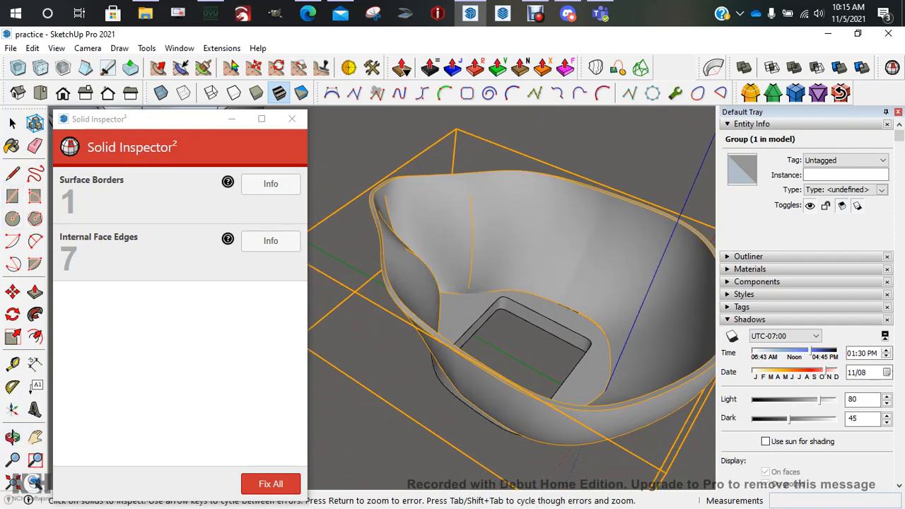
{"action": "left_click", "coordinate": [155, 197]}
{"action": "key", "text": "Return"}
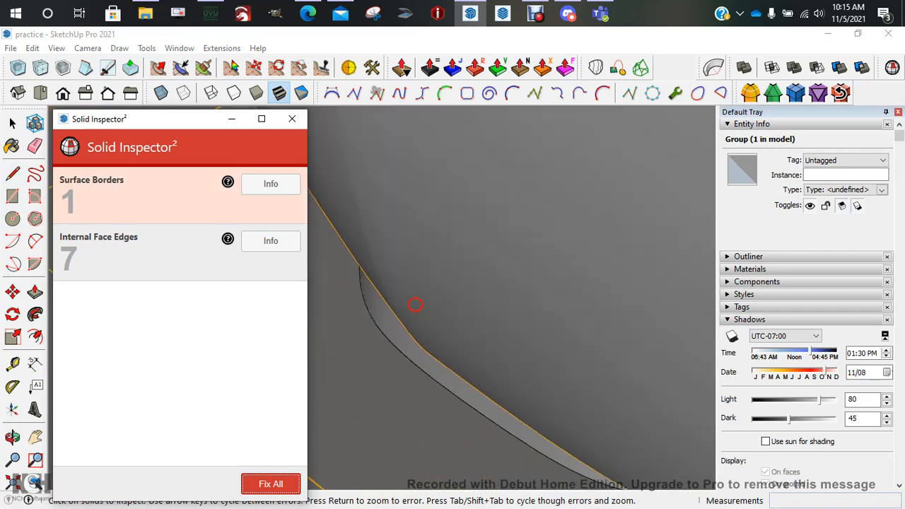
{"action": "mouse_move", "coordinate": [424, 346]}
{"action": "middle_mouse_down"}
{"action": "mouse_move", "coordinate": [526, 262]}
{"action": "mouse_move", "coordinate": [453, 304]}
{"action": "mouse_move", "coordinate": [381, 322]}
{"action": "mouse_move", "coordinate": [431, 304]}
{"action": "mouse_move", "coordinate": [440, 310]}
{"action": "mouse_move", "coordinate": [347, 335]}
{"action": "mouse_move", "coordinate": [432, 269]}
{"action": "middle_mouse_up"}
{"action": "scroll", "coordinate": [375, 321], "scroll_direction": "down", "scroll_amount": 3}
{"action": "scroll", "coordinate": [431, 301], "scroll_direction": "up", "scroll_amount": 6}
{"action": "scroll", "coordinate": [422, 293], "scroll_direction": "down", "scroll_amount": 2}
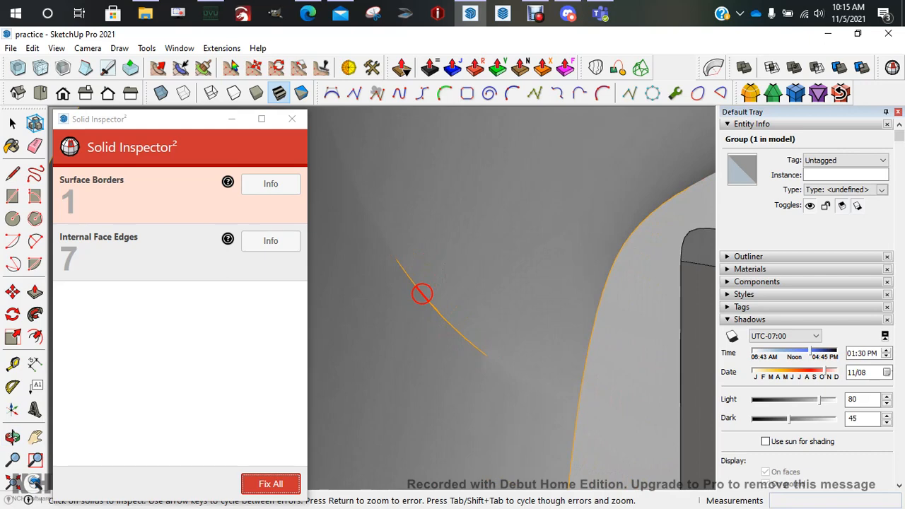
{"action": "left_click", "coordinate": [169, 254]}
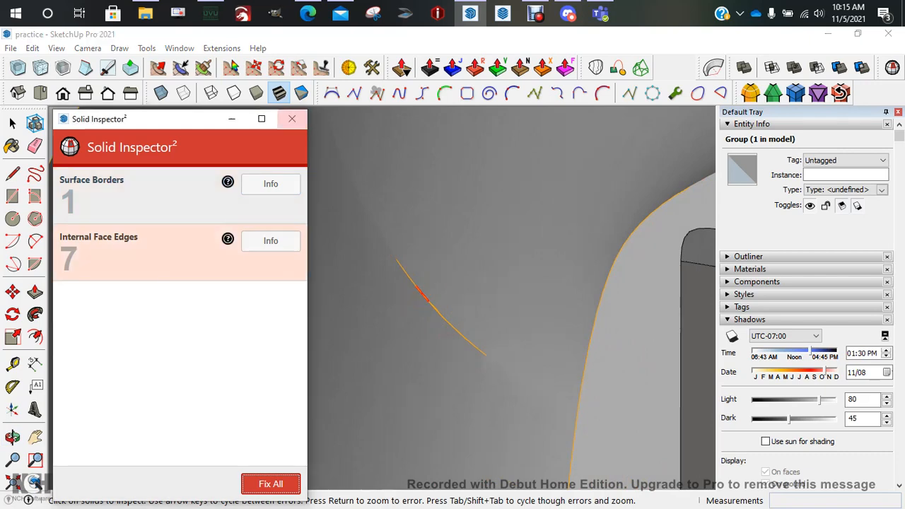
- Close Solid Inspector and open the finished bowl's wall group for editing at the stray interior edges
{"action": "left_click", "coordinate": [292, 119]}
{"action": "double_click", "coordinate": [397, 323]}
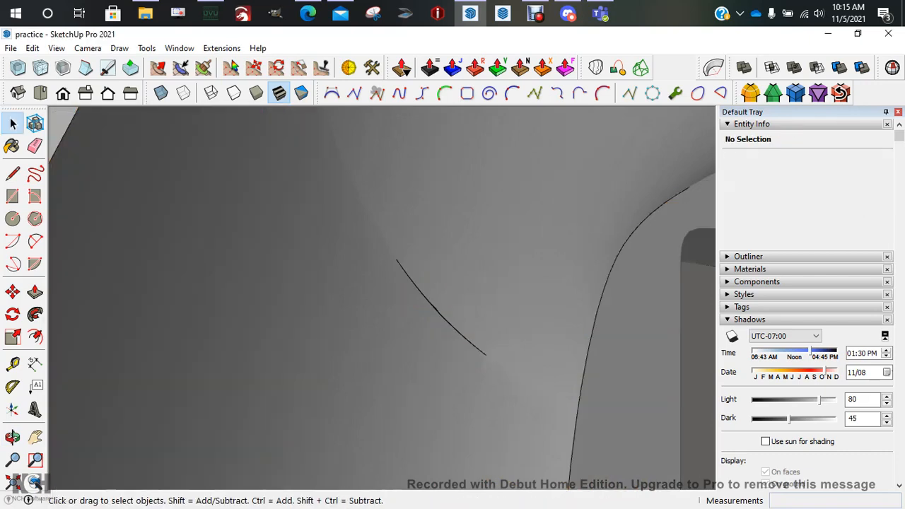
{"action": "scroll", "coordinate": [397, 323], "scroll_direction": "down", "scroll_amount": 1}
{"action": "middle_click_drag", "start_coordinate": [433, 315], "coordinate": [364, 341]}
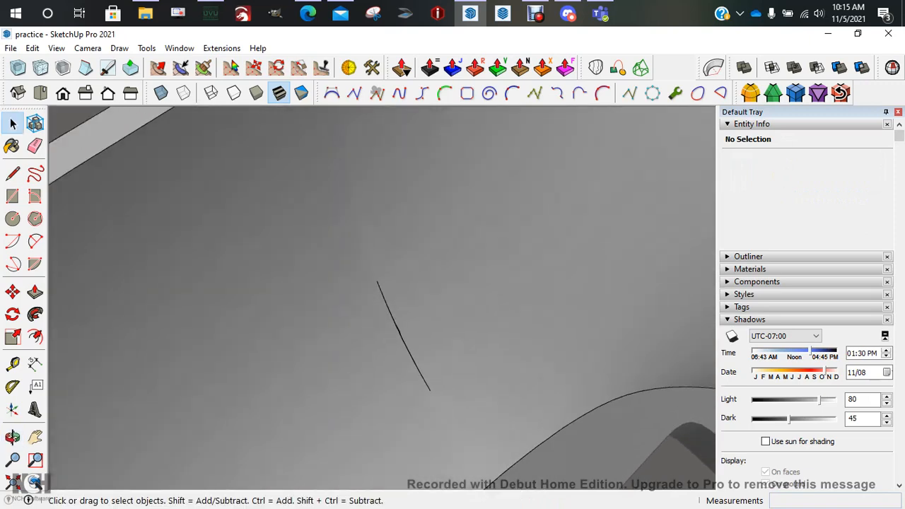
{"action": "double_click", "coordinate": [364, 341]}
- Try to erase the stray edge segments on the bowl's inner wall, and undo the erasures
{"action": "key", "text": "e"}
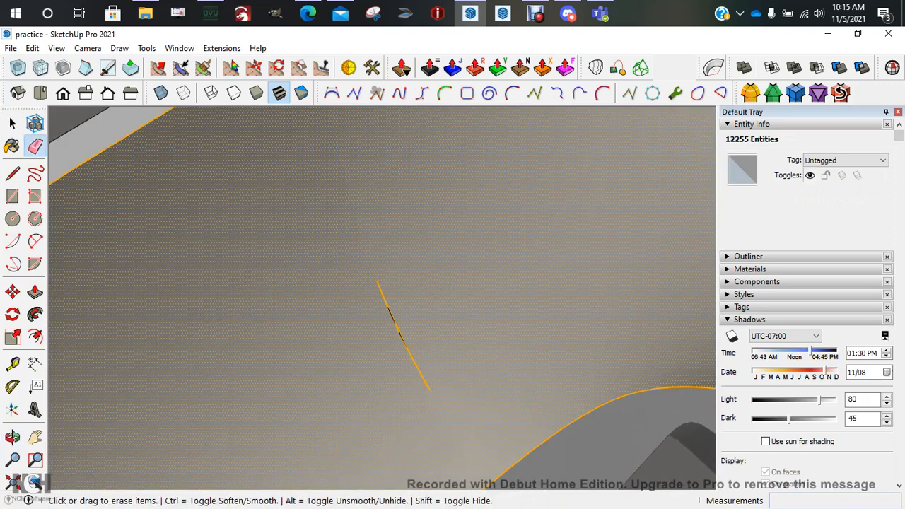
{"action": "left_click", "coordinate": [384, 297]}
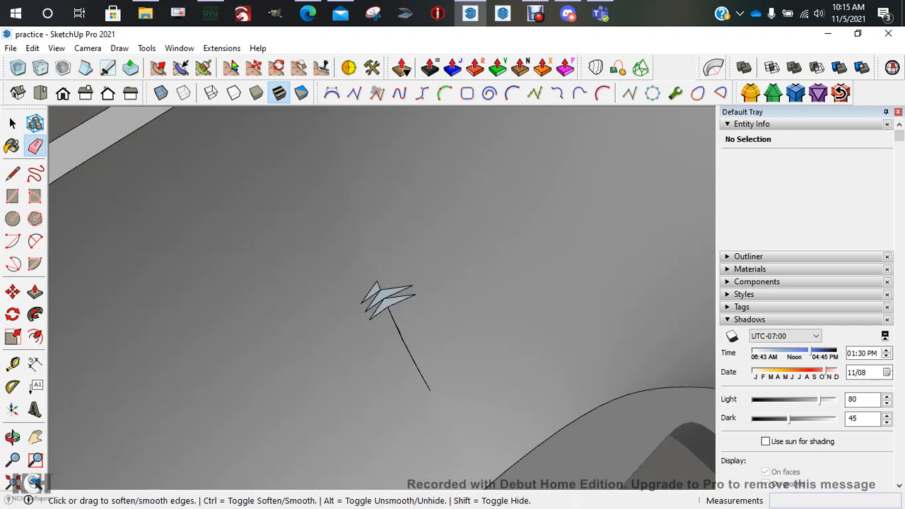
{"action": "key", "text": "ctrl+z"}
{"action": "key", "text": "ctrl+z"}
{"action": "scroll", "coordinate": [407, 335], "scroll_direction": "up", "scroll_amount": 3}
{"action": "scroll", "coordinate": [394, 337], "scroll_direction": "up", "scroll_amount": 3}
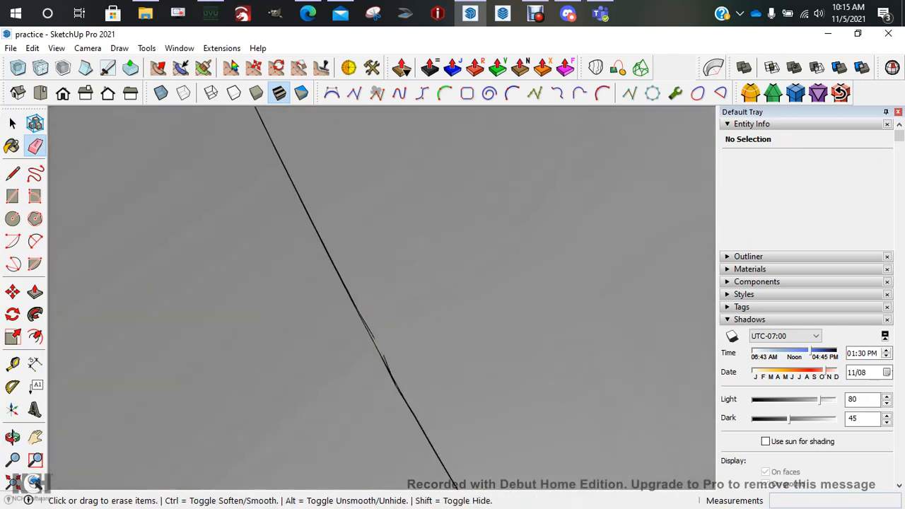
{"action": "scroll", "coordinate": [394, 337], "scroll_direction": "up", "scroll_amount": 3}
{"action": "scroll", "coordinate": [394, 336], "scroll_direction": "down", "scroll_amount": 3}
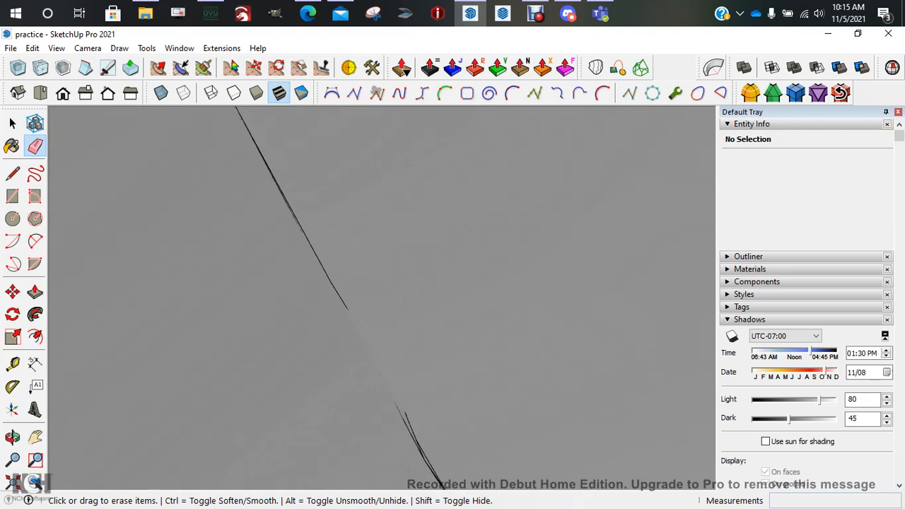
{"action": "key", "text": "ctrl+z"}
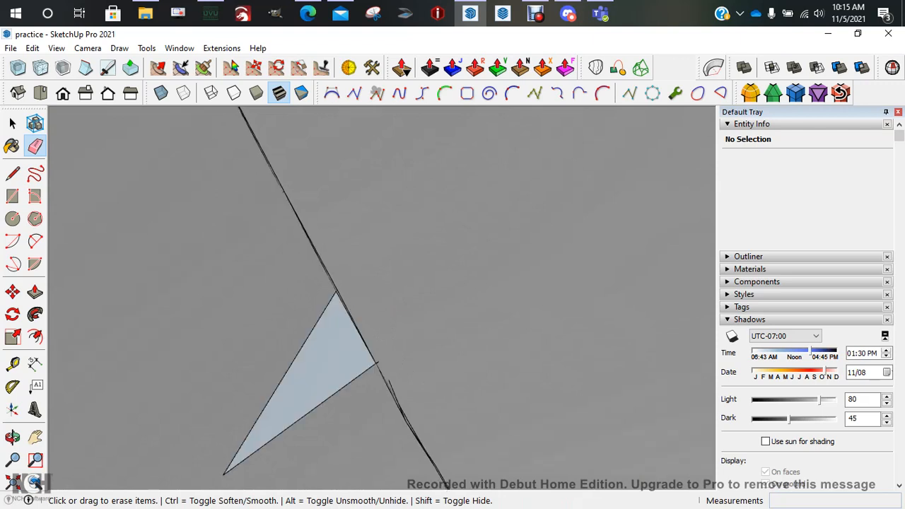
{"action": "key", "text": "ctrl+z"}
{"action": "scroll", "coordinate": [386, 337], "scroll_direction": "up", "scroll_amount": 4}
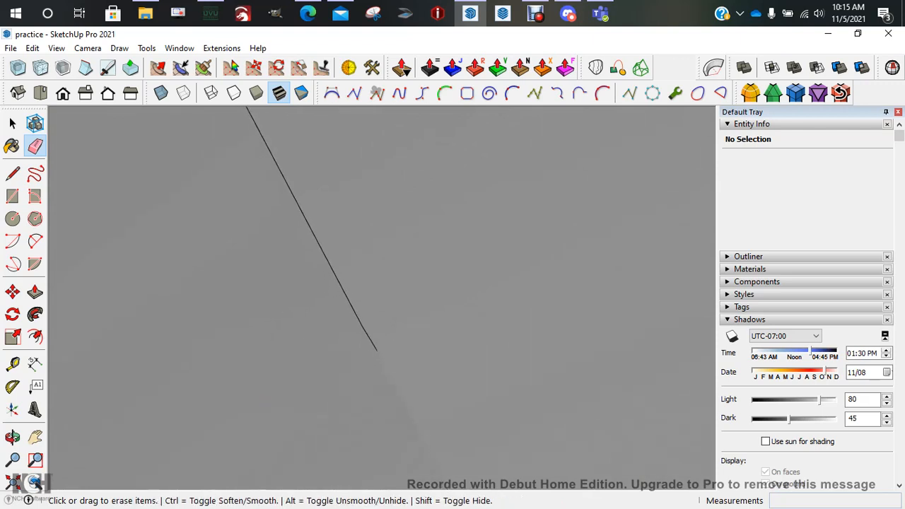
{"action": "scroll", "coordinate": [385, 336], "scroll_direction": "up", "scroll_amount": 2}
{"action": "scroll", "coordinate": [385, 336], "scroll_direction": "down", "scroll_amount": 6}
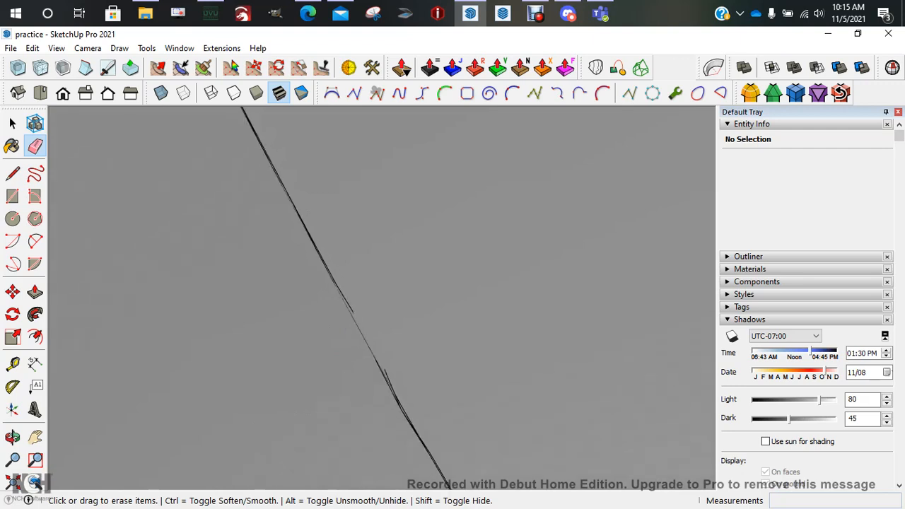
{"action": "scroll", "coordinate": [348, 302], "scroll_direction": "up", "scroll_amount": 3}
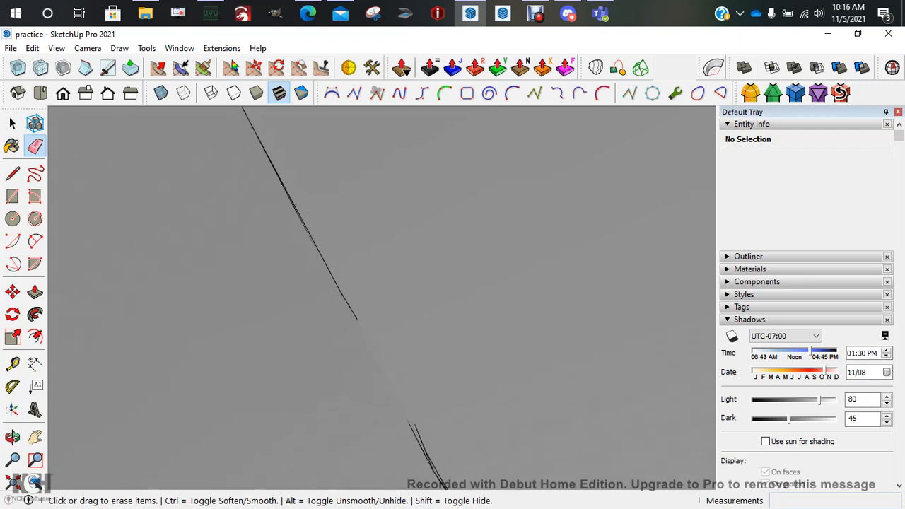
- Run Solid Inspector inside the open wall group, zoom to the surface border error, and apply the fix for all listed errors
{"action": "left_click", "coordinate": [891, 67]}
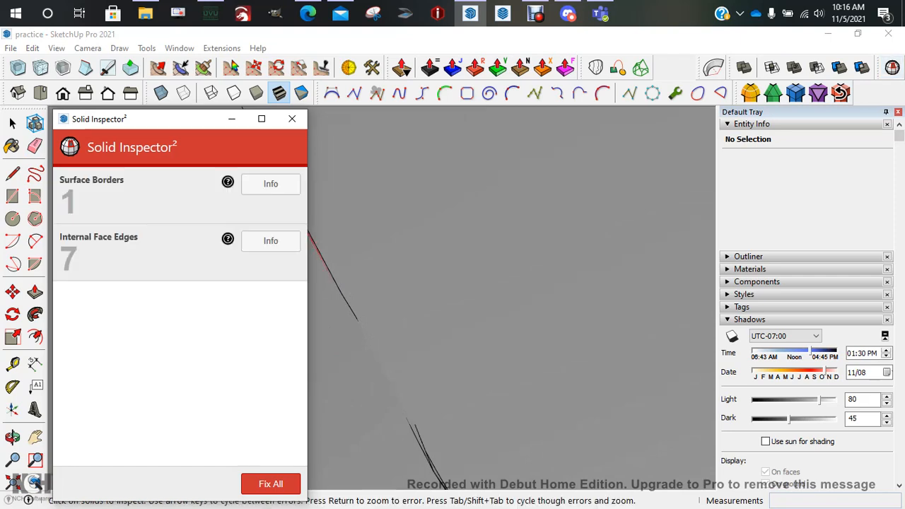
{"action": "key", "text": "Tab"}
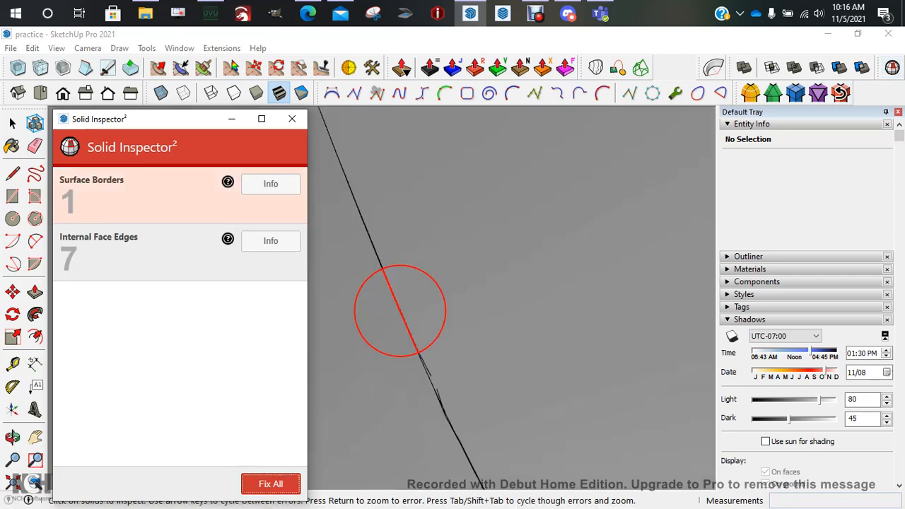
{"action": "key", "text": "Return"}
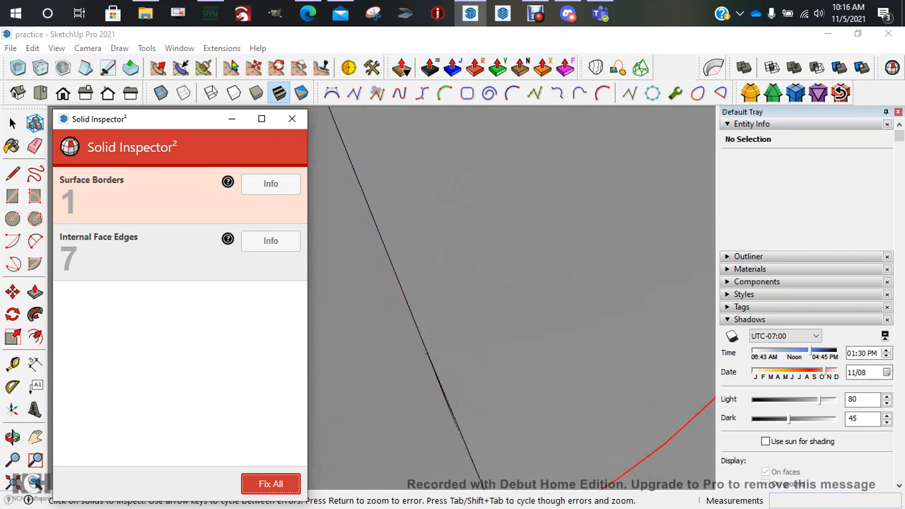
{"action": "scroll", "coordinate": [452, 311], "scroll_direction": "down", "scroll_amount": 4}
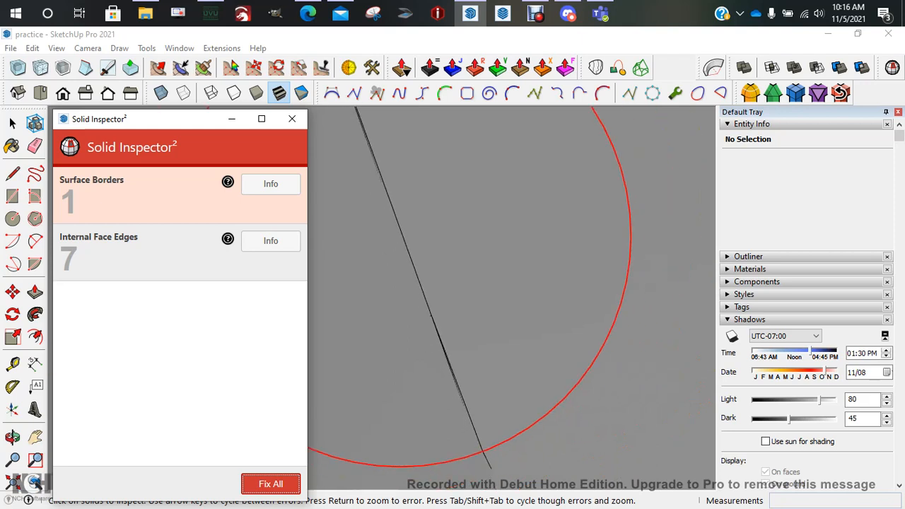
{"action": "left_click", "coordinate": [271, 484]}
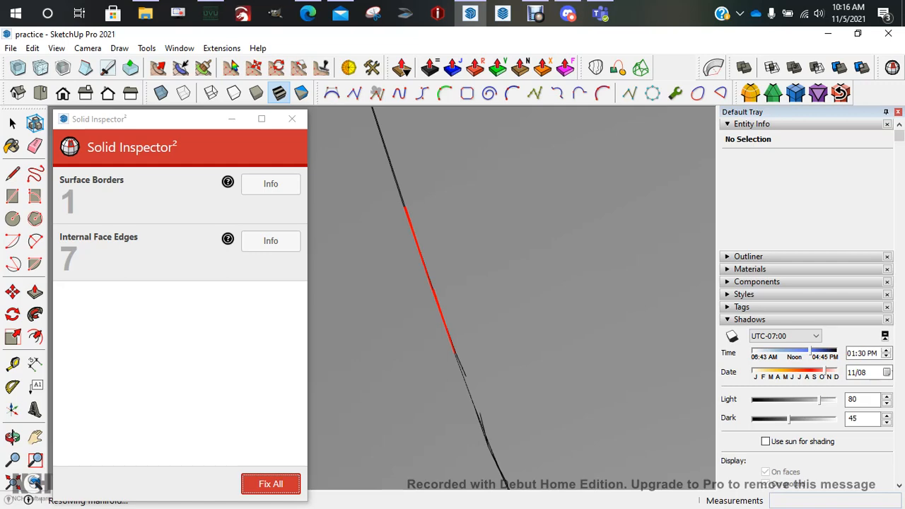
{"action": "key", "text": "space"}
- Leave the editing mode of the finished bowl's wall group
{"action": "scroll", "coordinate": [473, 290], "scroll_direction": "down", "scroll_amount": 10}
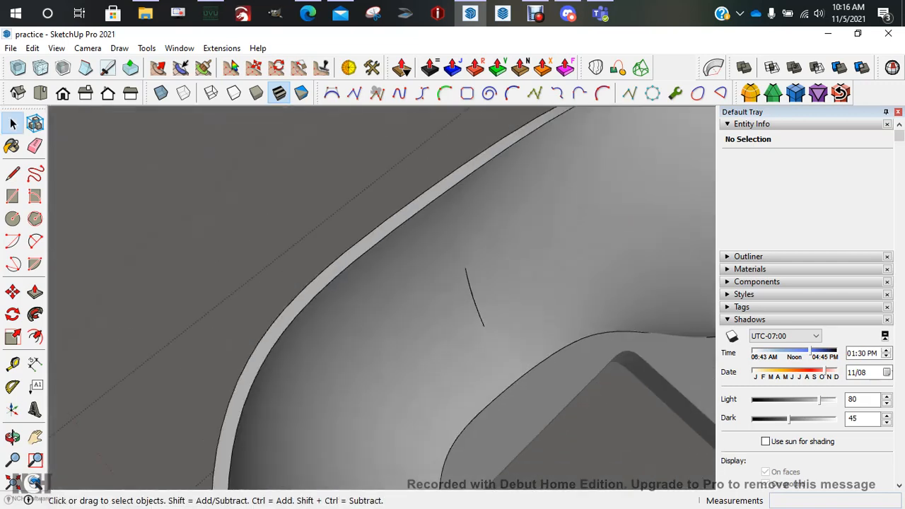
{"action": "scroll", "coordinate": [473, 290], "scroll_direction": "down", "scroll_amount": 6}
{"action": "middle_click_drag", "start_coordinate": [473, 290], "coordinate": [430, 260]}
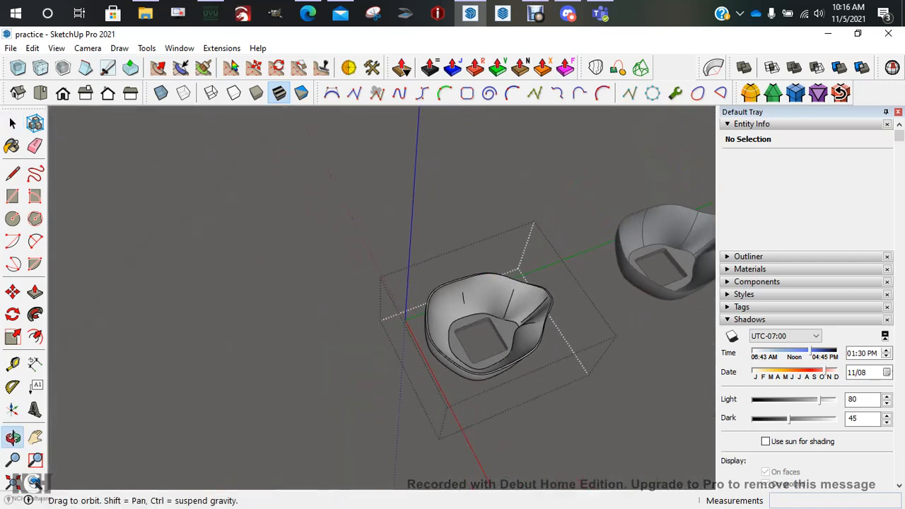
{"action": "middle_click_drag", "start_coordinate": [473, 319], "coordinate": [458, 275]}
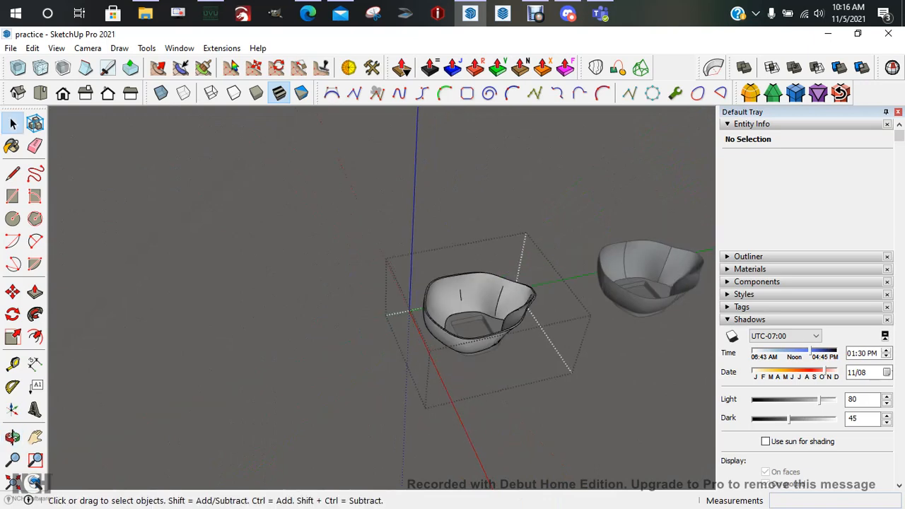
{"action": "middle_click_drag", "start_coordinate": [470, 305], "coordinate": [374, 244]}
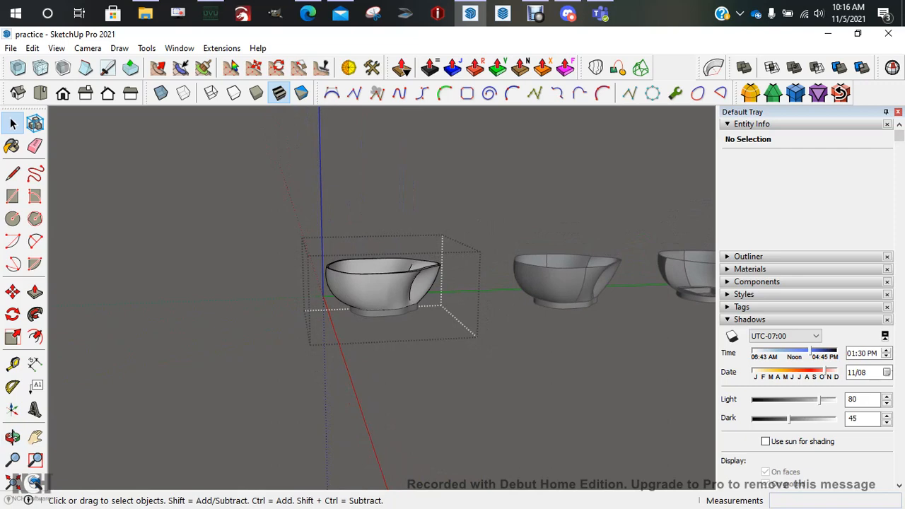
{"action": "key", "text": "Escape"}
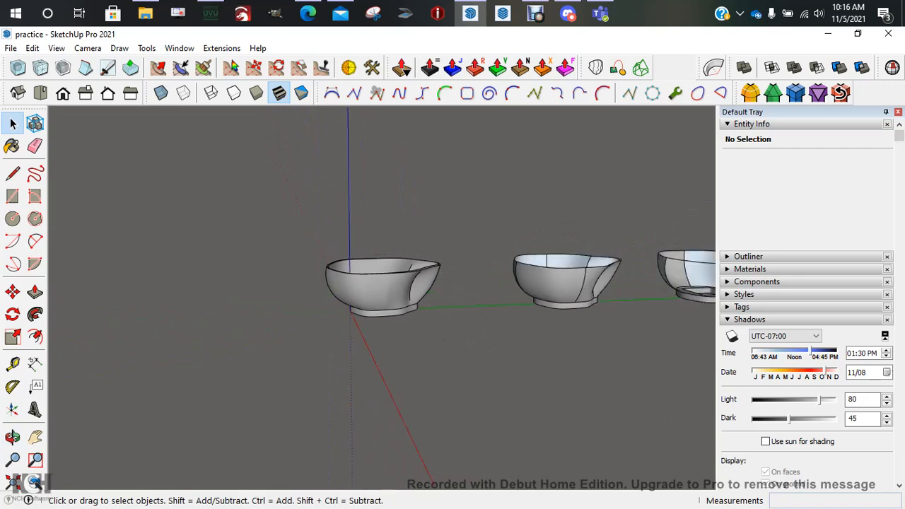
- Examine the three bowls side by side, comparing the finished solid bowl with the two earlier construction stages
{"action": "middle_click_drag", "start_coordinate": [340, 248], "coordinate": [526, 311]}
{"action": "middle_click_drag", "start_coordinate": [381, 282], "coordinate": [502, 289]}
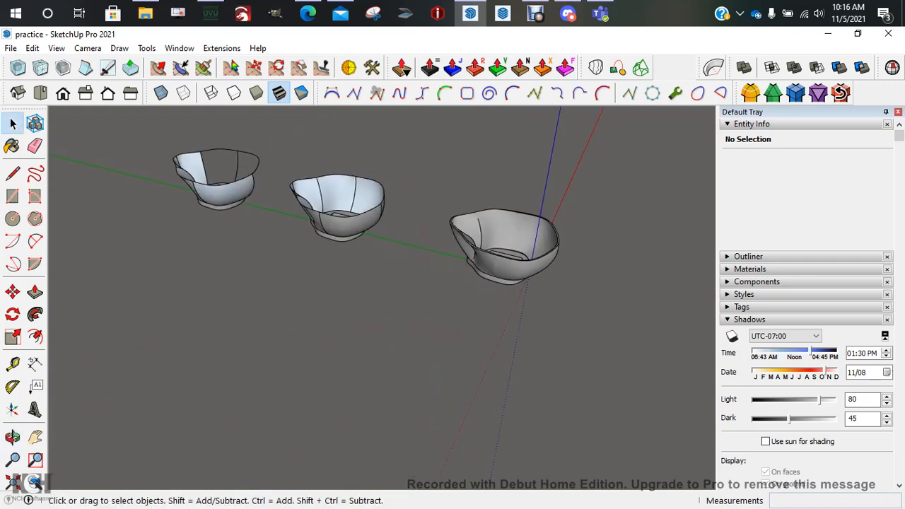
{"action": "middle_click_drag", "start_coordinate": [452, 248], "coordinate": [484, 300], "text": "shift"}
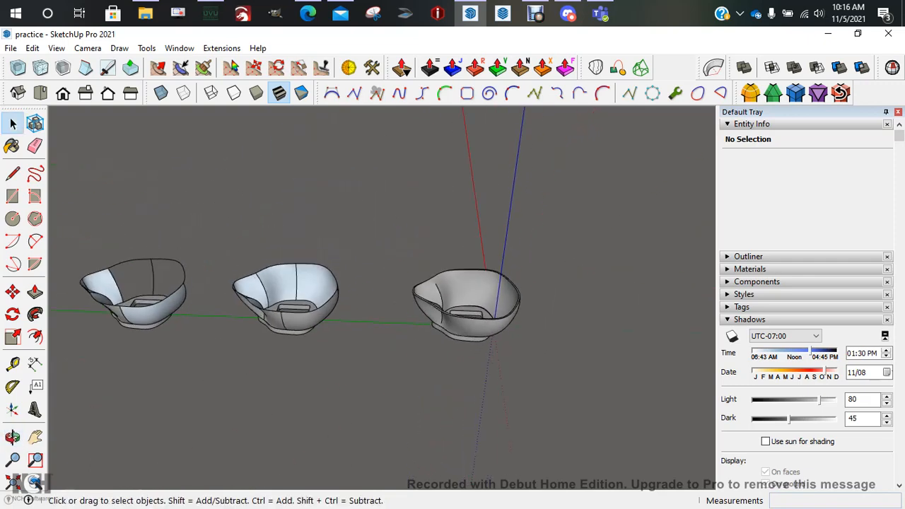
{"action": "scroll", "coordinate": [438, 301], "scroll_direction": "up", "scroll_amount": 3}
{"action": "scroll", "coordinate": [410, 307], "scroll_direction": "down", "scroll_amount": 3}
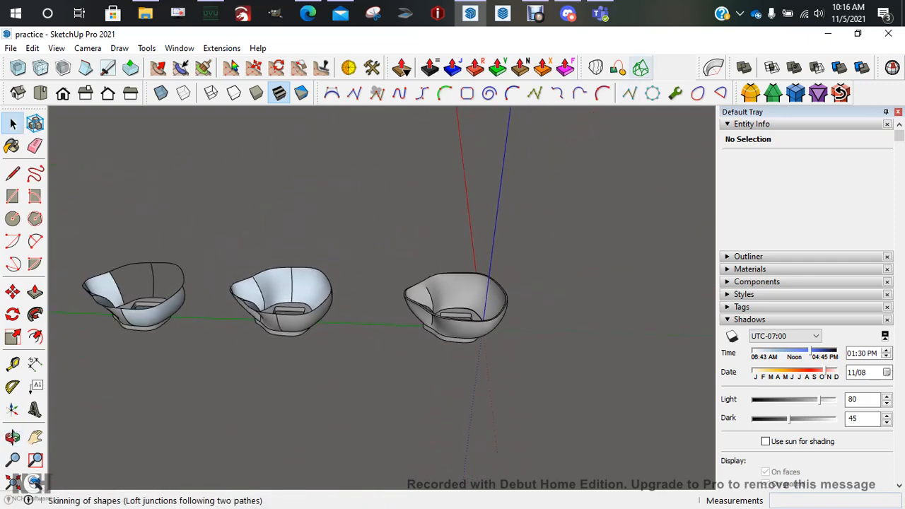
{"action": "scroll", "coordinate": [382, 300], "scroll_direction": "up", "scroll_amount": 1}
{"action": "scroll", "coordinate": [463, 297], "scroll_direction": "down", "scroll_amount": 1}
{"action": "middle_click_drag", "start_coordinate": [392, 304], "coordinate": [431, 311], "text": "shift"}
{"action": "scroll", "coordinate": [395, 297], "scroll_direction": "down", "scroll_amount": 1}
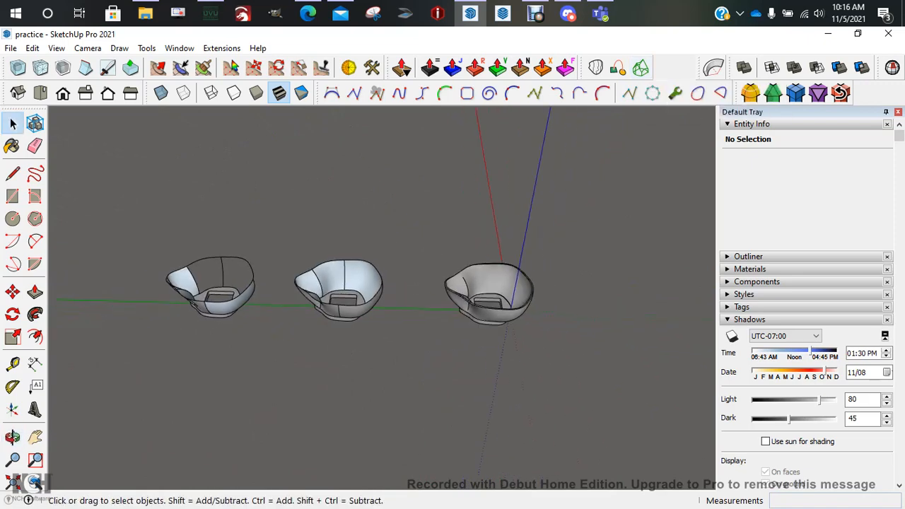
- Inspect the middle bowl's skinned wall surfaces and the curves between them, from inside near the base and from outside
{"action": "scroll", "coordinate": [315, 277], "scroll_direction": "up", "scroll_amount": 6}
{"action": "middle_click_drag", "start_coordinate": [314, 277], "coordinate": [262, 361]}
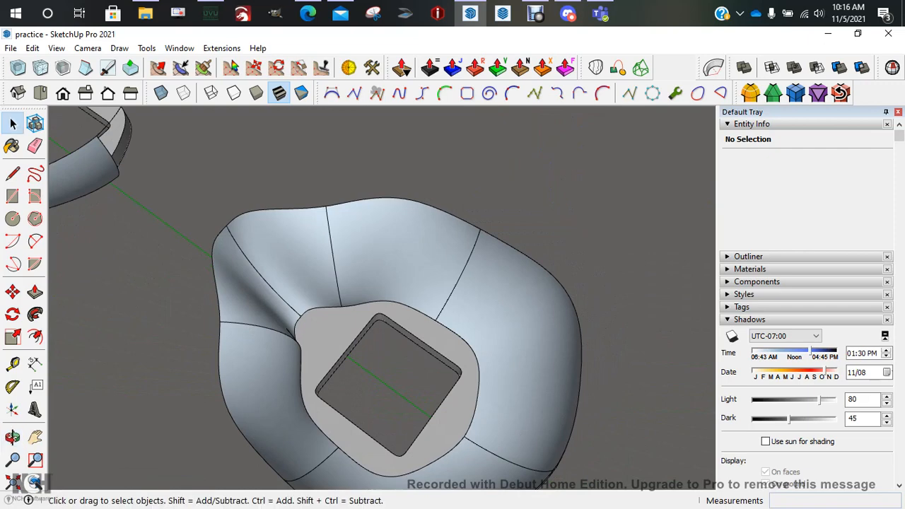
{"action": "middle_click_drag", "start_coordinate": [360, 325], "coordinate": [304, 272]}
{"action": "mouse_move", "coordinate": [283, 304]}
{"action": "middle_mouse_down"}
{"action": "mouse_move", "coordinate": [293, 258]}
{"action": "mouse_move", "coordinate": [347, 253]}
{"action": "mouse_move", "coordinate": [354, 240]}
{"action": "middle_mouse_up"}
{"action": "scroll", "coordinate": [340, 254], "scroll_direction": "up", "scroll_amount": 5}
{"action": "scroll", "coordinate": [353, 254], "scroll_direction": "down", "scroll_amount": 5}
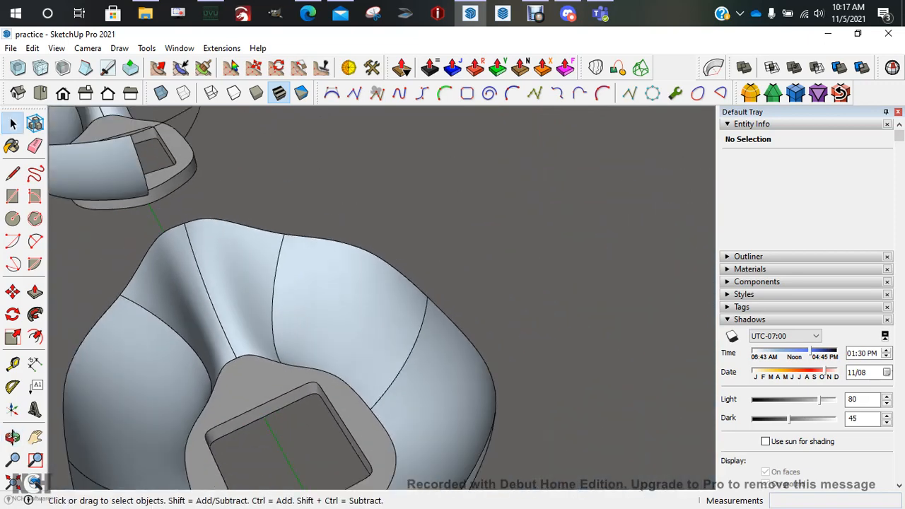
{"action": "scroll", "coordinate": [232, 339], "scroll_direction": "up", "scroll_amount": 3}
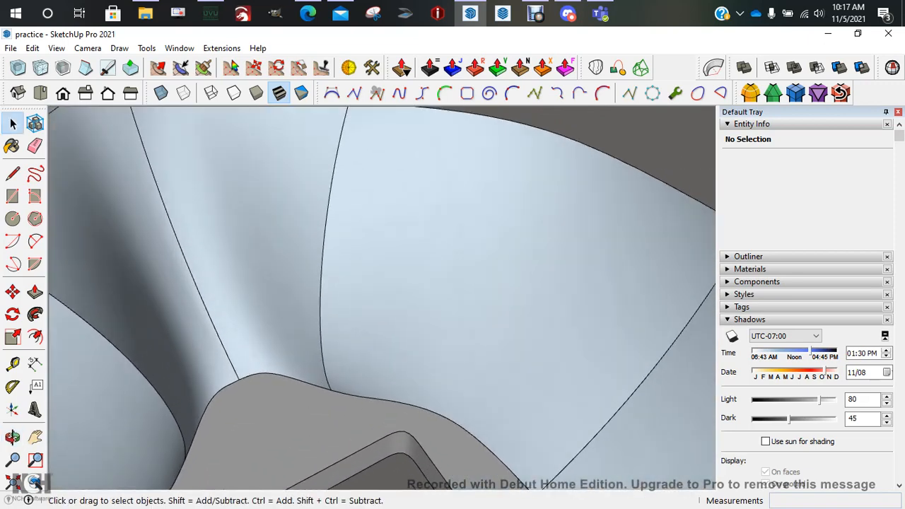
{"action": "scroll", "coordinate": [245, 345], "scroll_direction": "down", "scroll_amount": 6}
{"action": "mouse_move", "coordinate": [245, 345]}
{"action": "middle_mouse_down"}
{"action": "mouse_move", "coordinate": [310, 272]}
{"action": "mouse_move", "coordinate": [361, 244]}
{"action": "mouse_move", "coordinate": [371, 205]}
{"action": "mouse_move", "coordinate": [434, 240]}
{"action": "middle_mouse_up"}
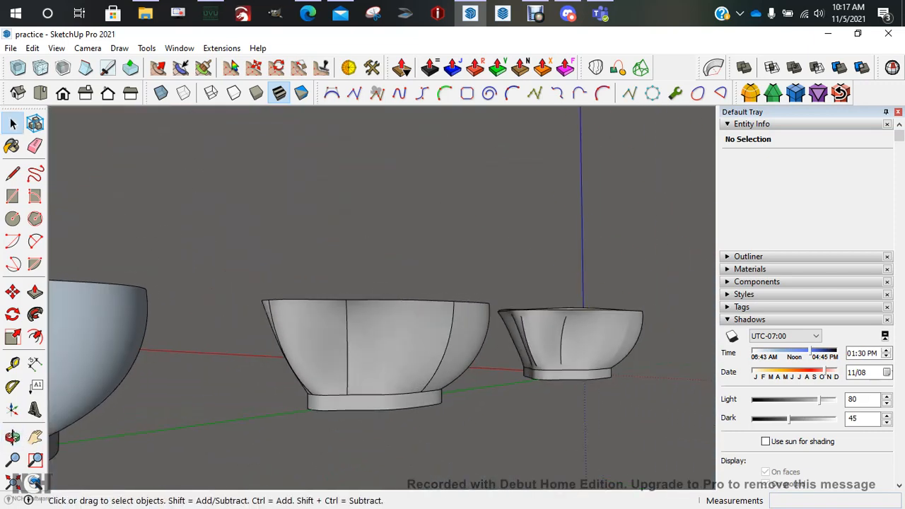
{"action": "mouse_move", "coordinate": [360, 240]}
{"action": "middle_mouse_down"}
{"action": "mouse_move", "coordinate": [417, 283]}
{"action": "mouse_move", "coordinate": [456, 244]}
{"action": "mouse_move", "coordinate": [396, 244]}
{"action": "mouse_move", "coordinate": [362, 280]}
{"action": "mouse_move", "coordinate": [314, 304]}
{"action": "mouse_move", "coordinate": [323, 304]}
{"action": "middle_mouse_up"}
{"action": "middle_click_drag", "start_coordinate": [360, 268], "coordinate": [291, 242]}
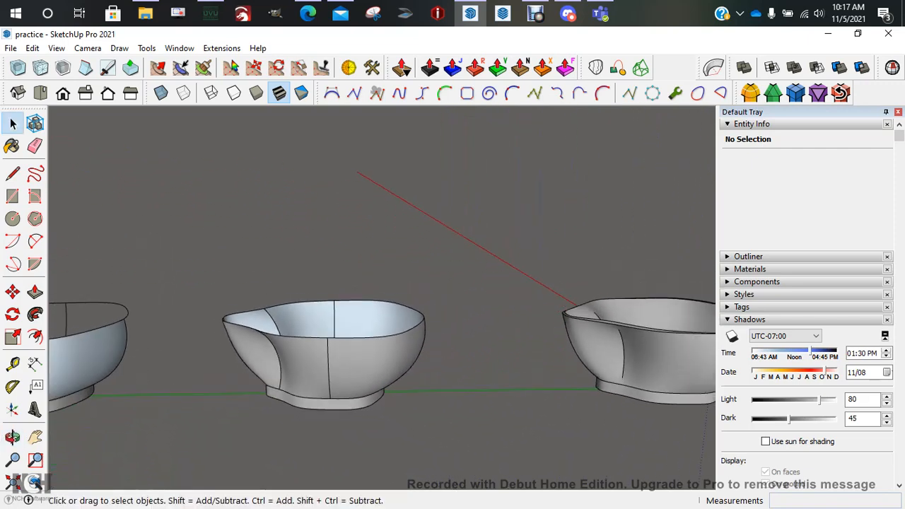
{"action": "scroll", "coordinate": [359, 353], "scroll_direction": "up", "scroll_amount": 3}
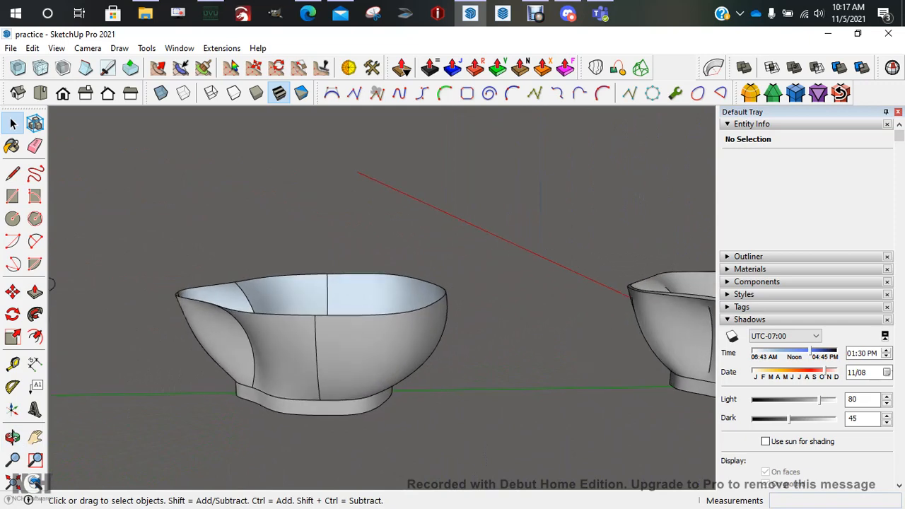